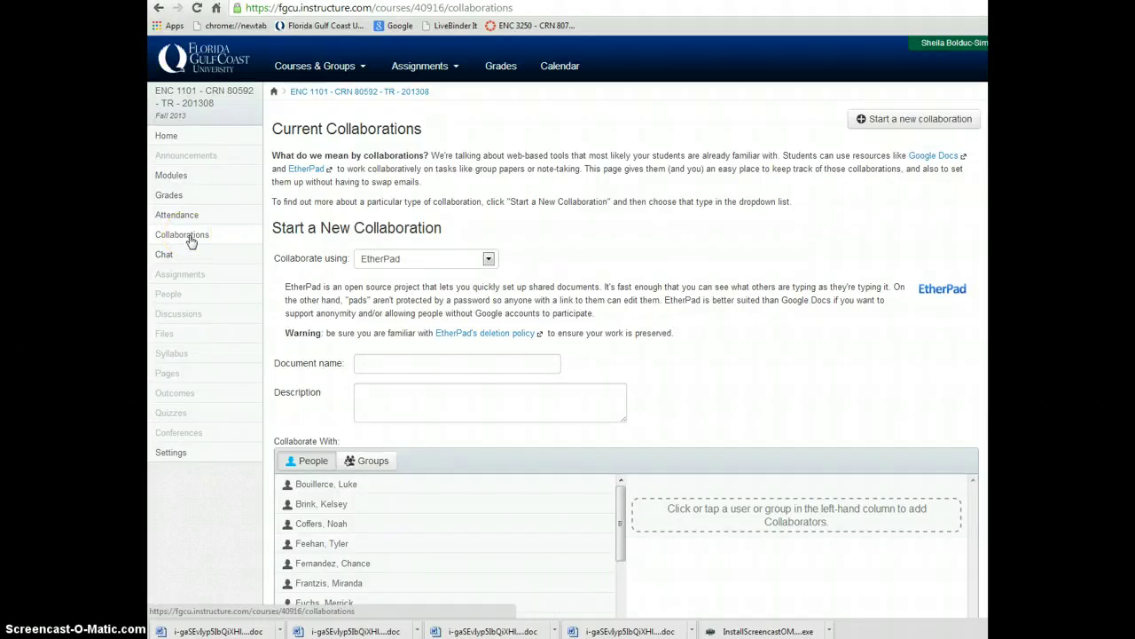
- Start a new collaboration named 'Annotated Bibliography' from the course's Collaborations page
{"action": "left_click", "coordinate": [190, 238]}
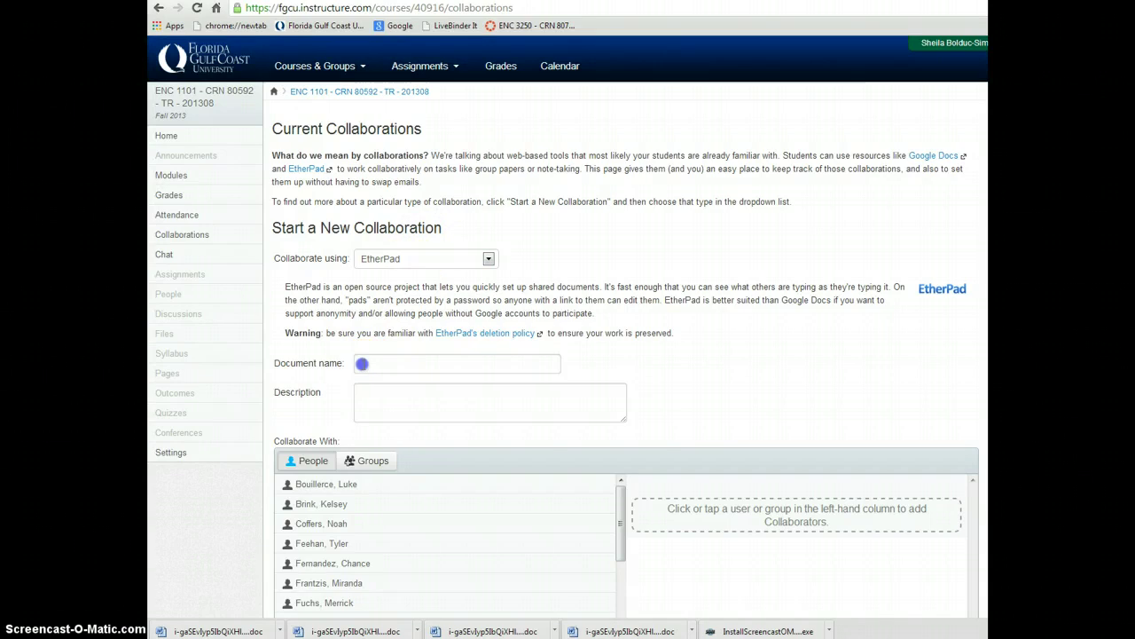
{"action": "left_click", "coordinate": [370, 362]}
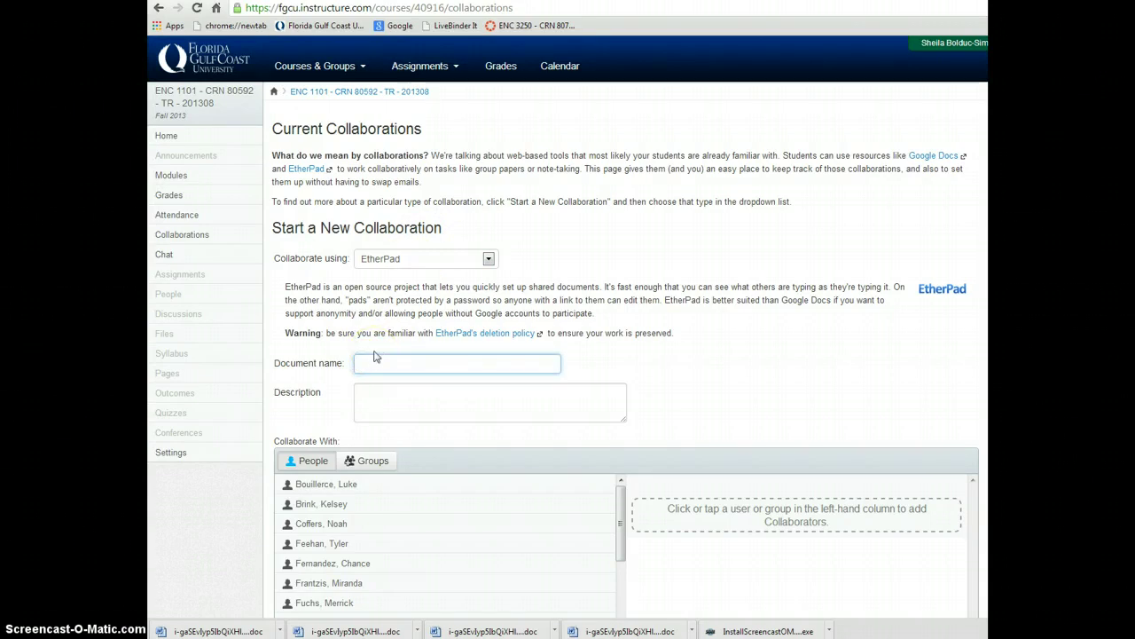
{"action": "type", "text": "Annot"}
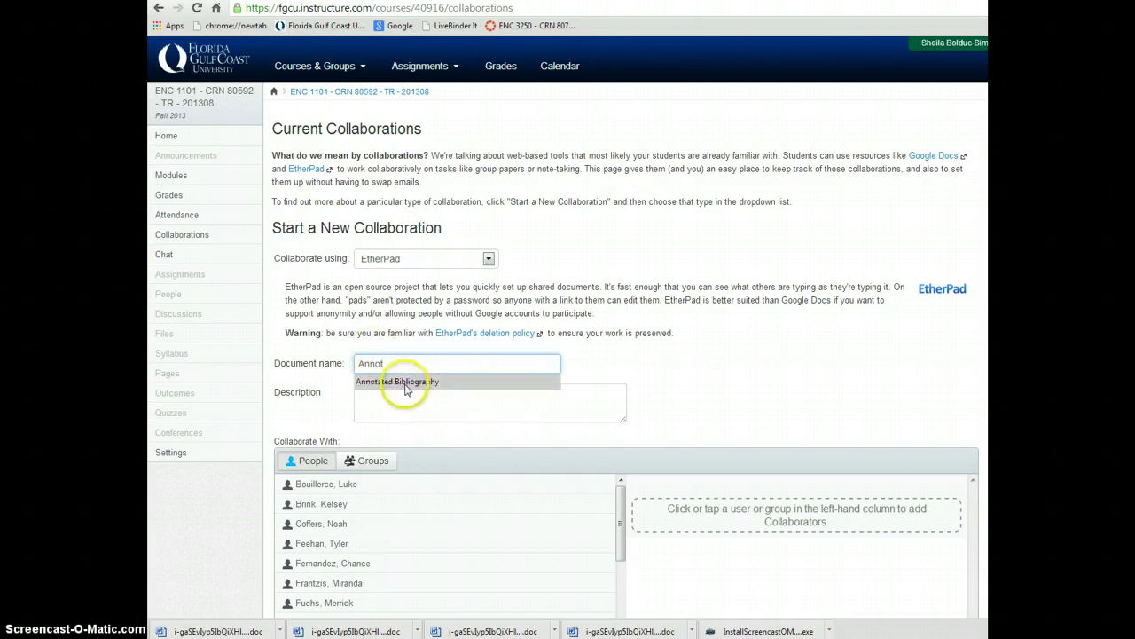
{"action": "left_click", "coordinate": [405, 383]}
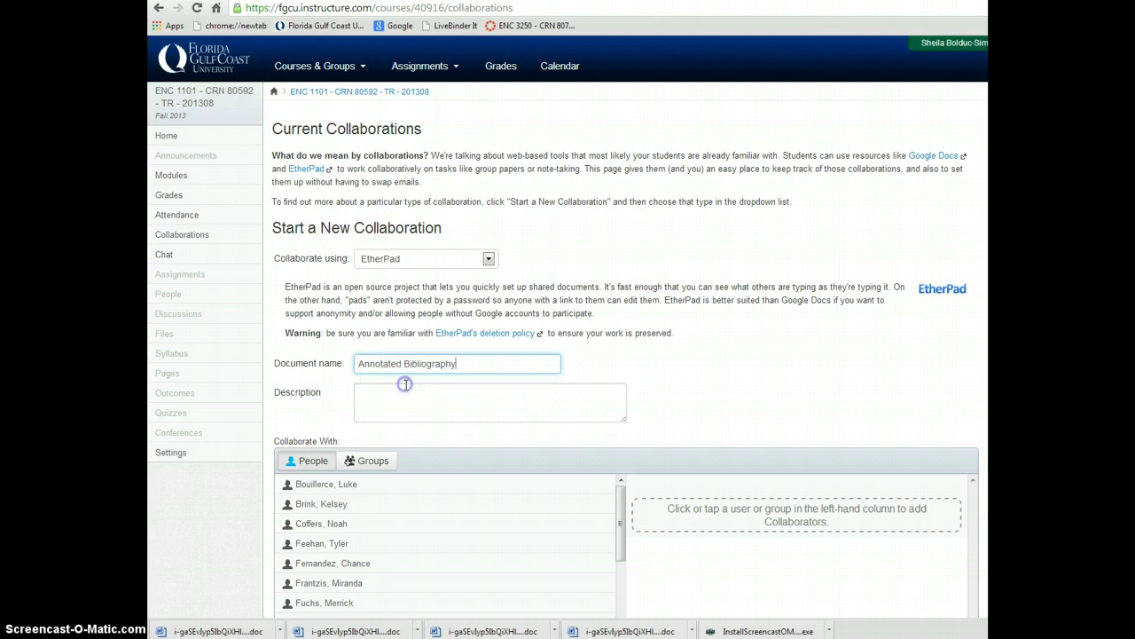
- Add three classmates from the People list as collaborators
{"action": "left_click", "coordinate": [348, 486]}
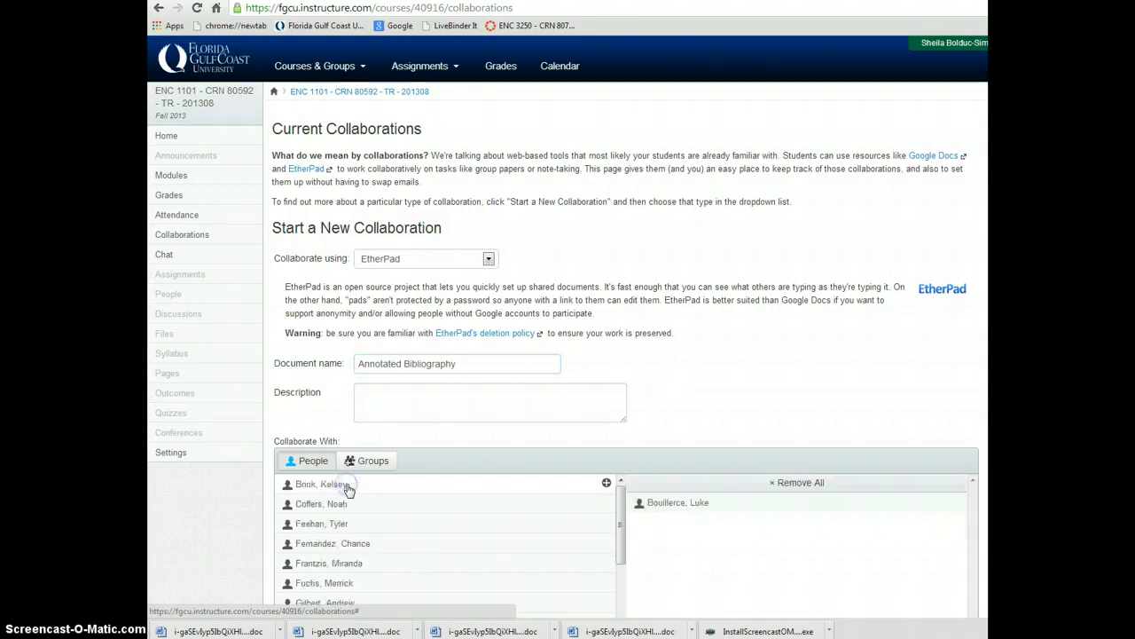
{"action": "left_click", "coordinate": [335, 486]}
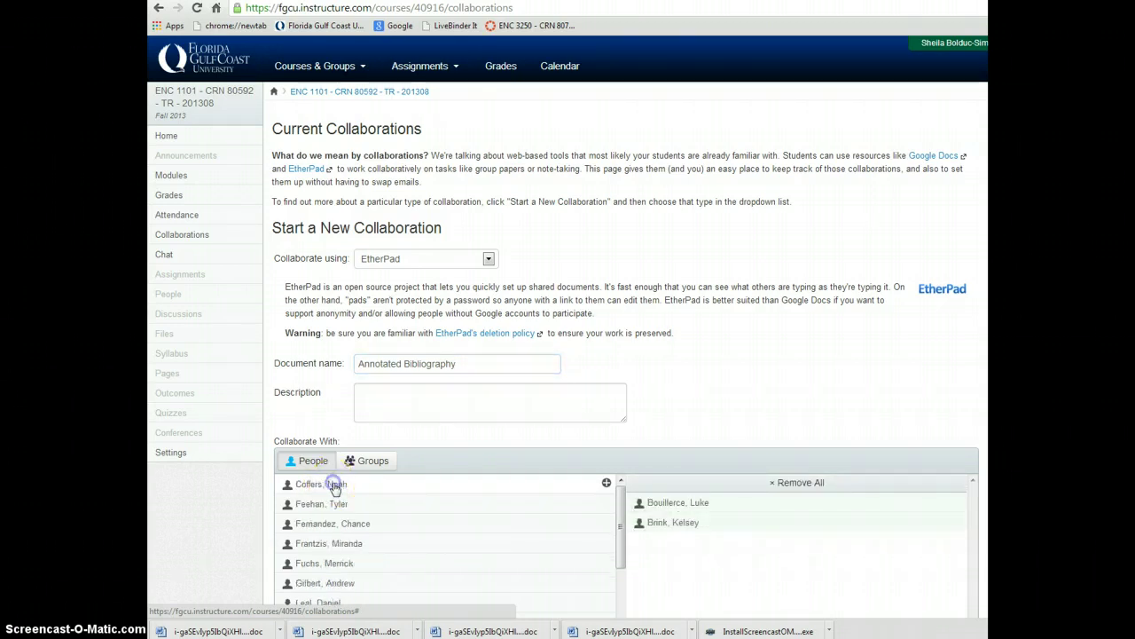
{"action": "left_click", "coordinate": [334, 490]}
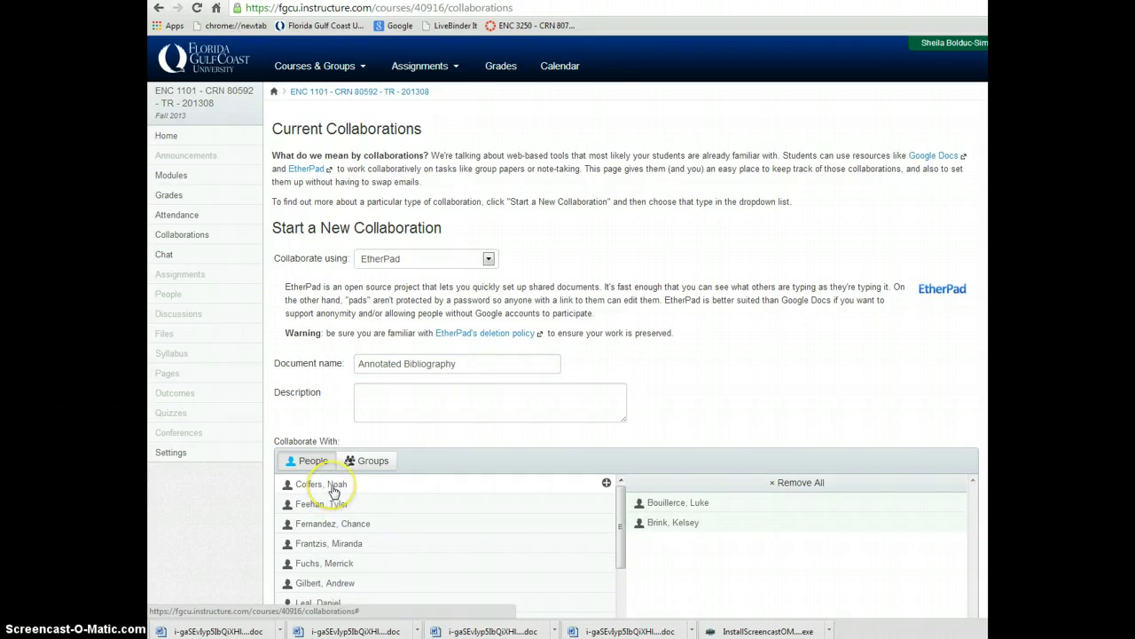
{"action": "left_click", "coordinate": [334, 490]}
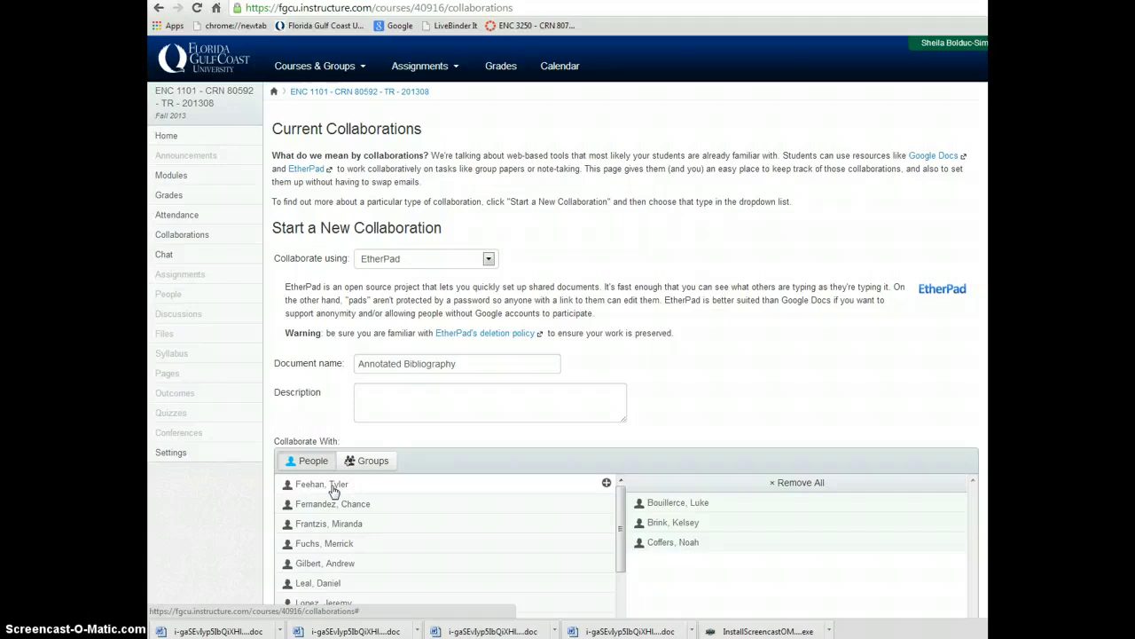
{"action": "left_click", "coordinate": [334, 490]}
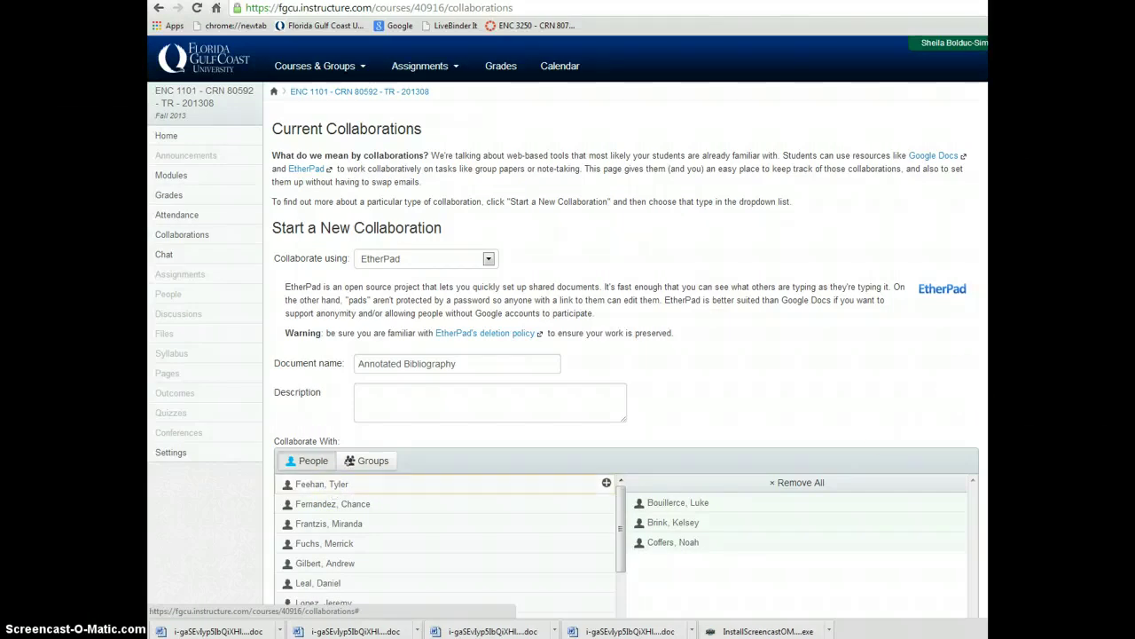
- Start the collaboration and create a new public TitanPad pad
{"action": "scroll", "coordinate": [869, 379], "scroll_direction": "down", "scroll_amount": 3}
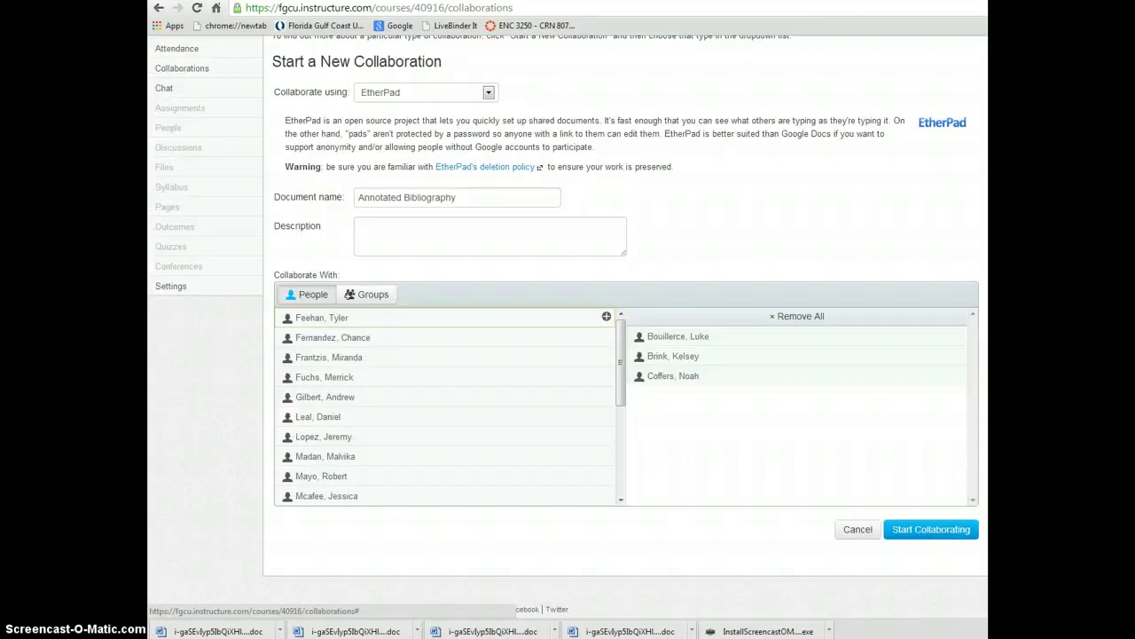
{"action": "left_click", "coordinate": [923, 463]}
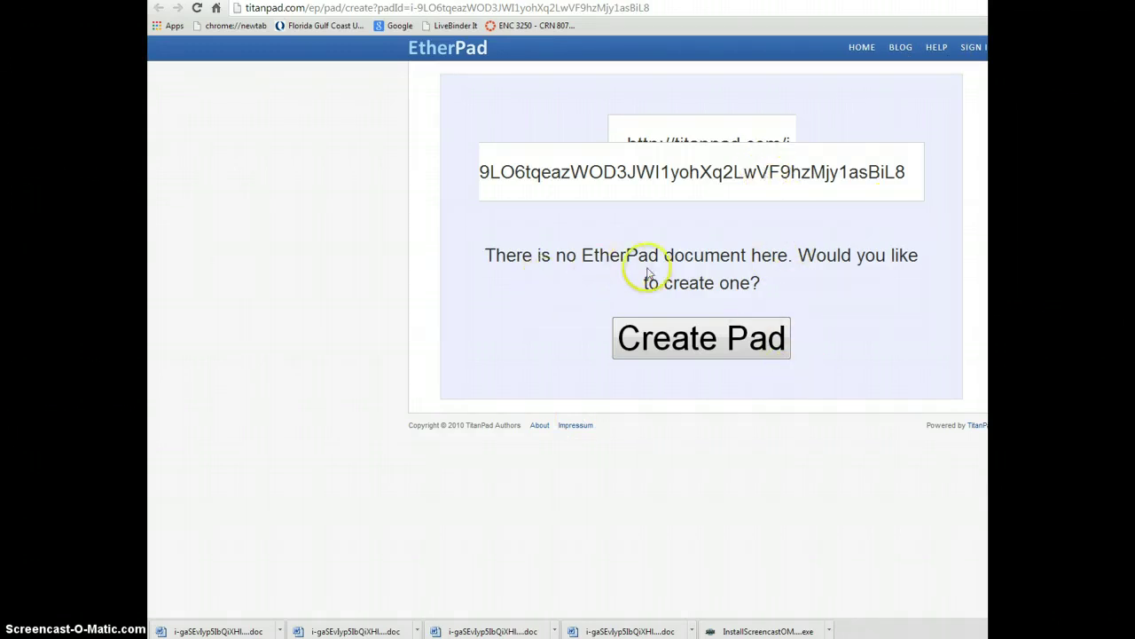
{"action": "left_click", "coordinate": [696, 348]}
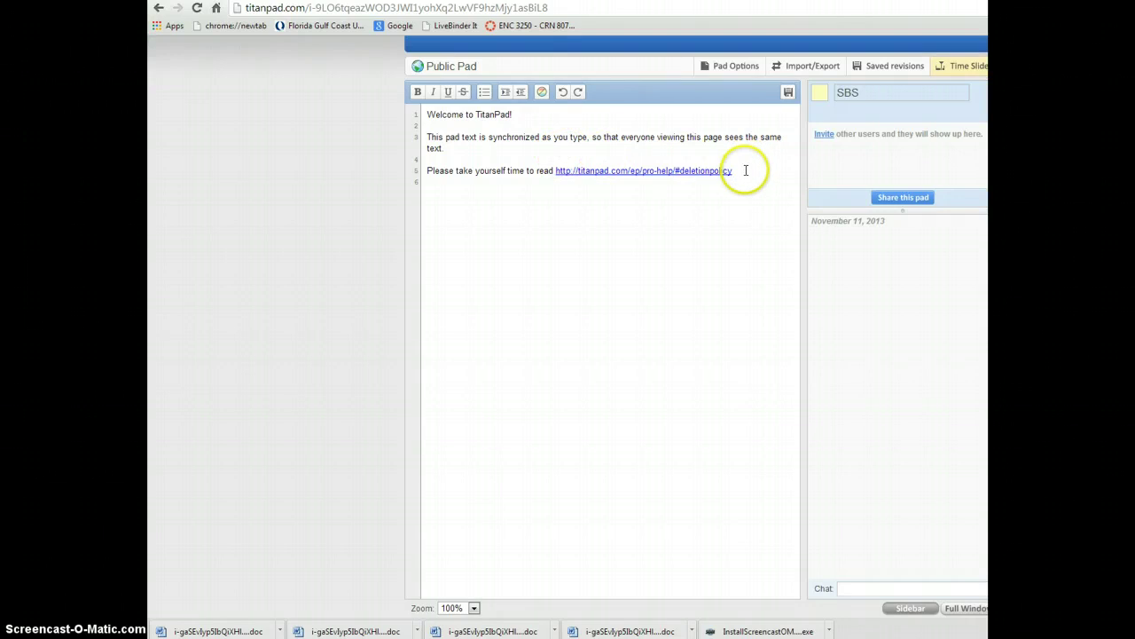
- Replace the pad's welcome text with the heading 'Annotated Bibliography' followed by blank lines
{"action": "left_click_drag", "start_coordinate": [745, 172], "coordinate": [431, 106]}
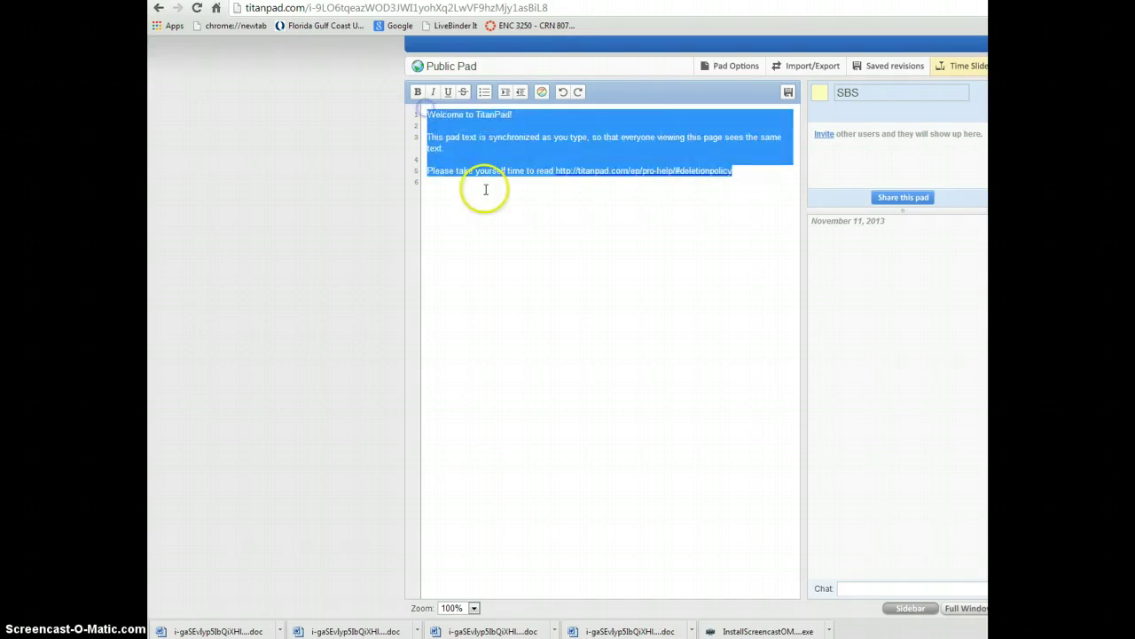
{"action": "key", "text": "BackSpace"}
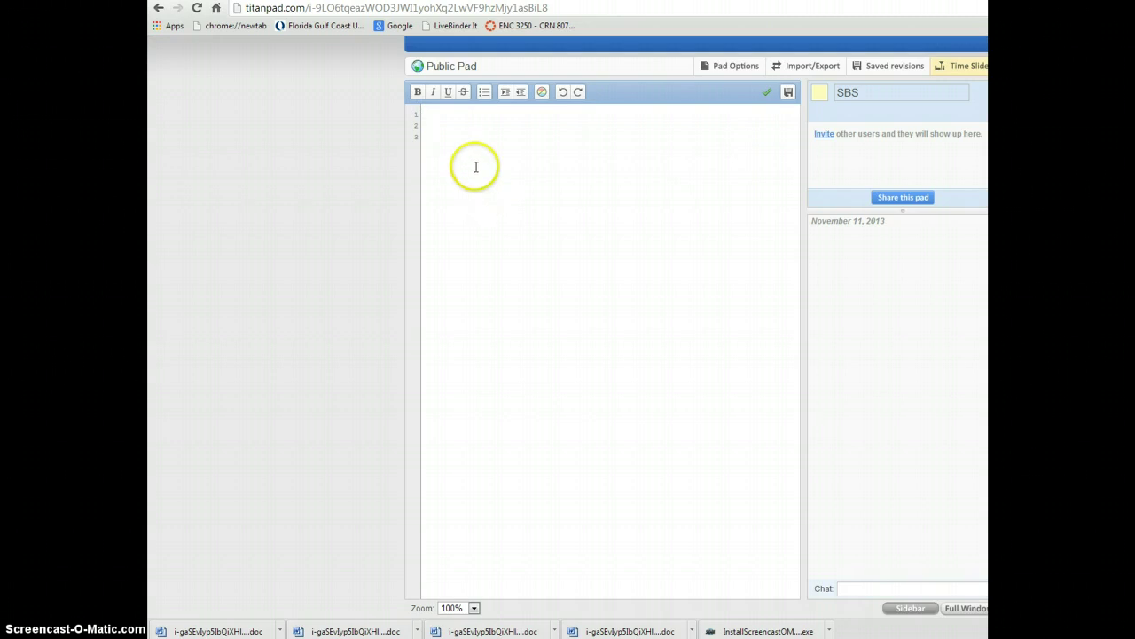
{"action": "left_click", "coordinate": [431, 112]}
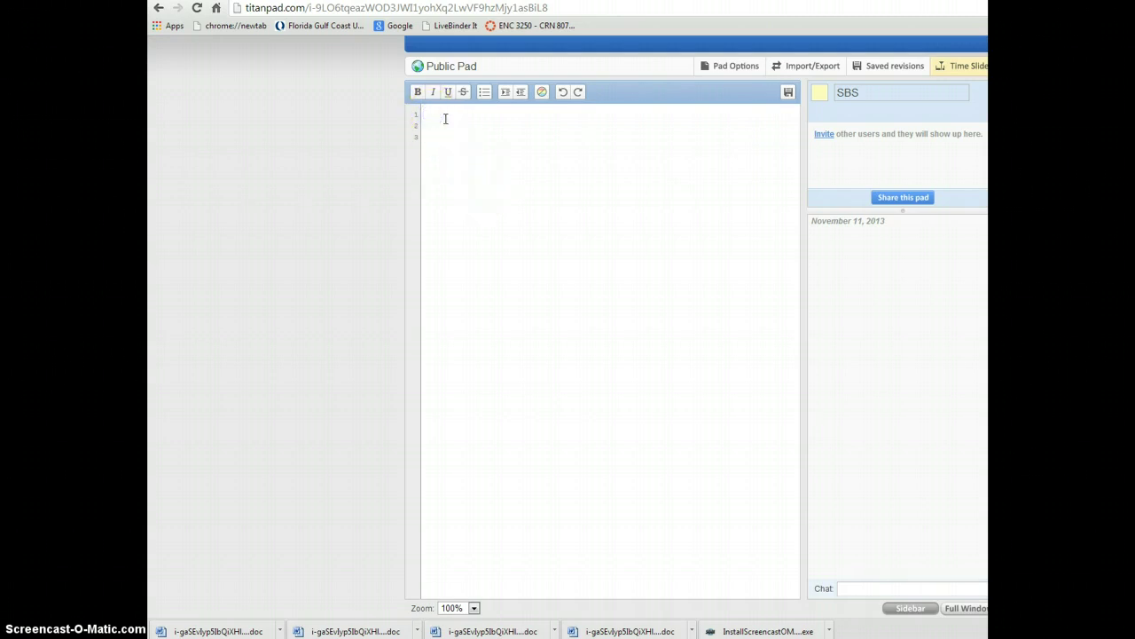
{"action": "type", "text": "Annotated Bibliography"}
{"action": "key", "text": "Return"}
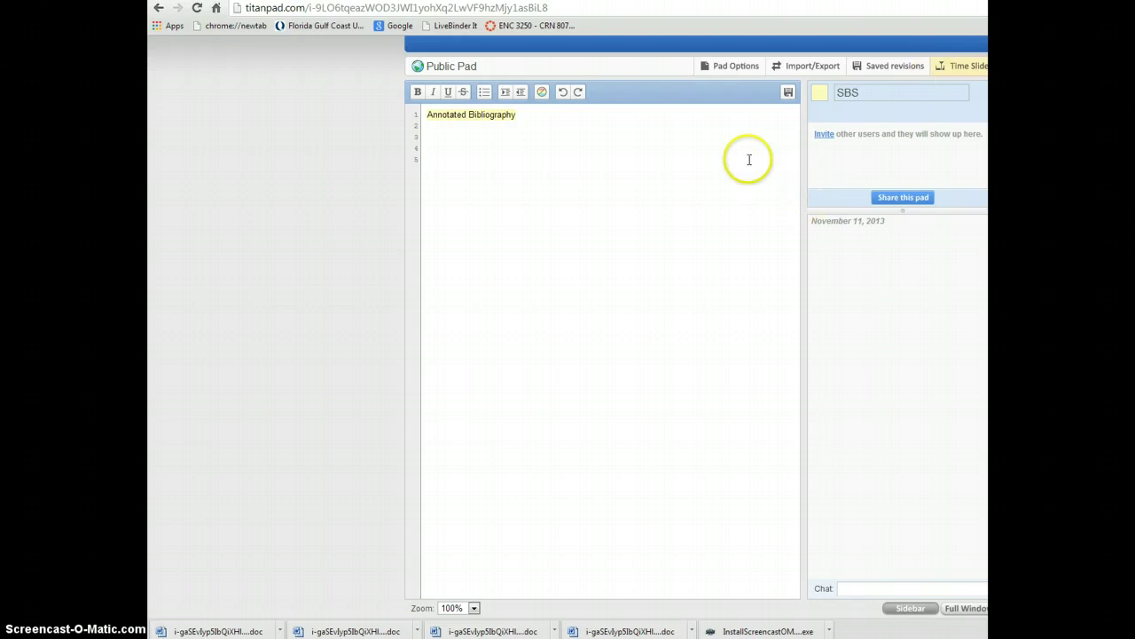
- Paste the Huffington Post, NPR and Daily News citations below the title, separated by blank lines
{"action": "left_click", "coordinate": [449, 135]}
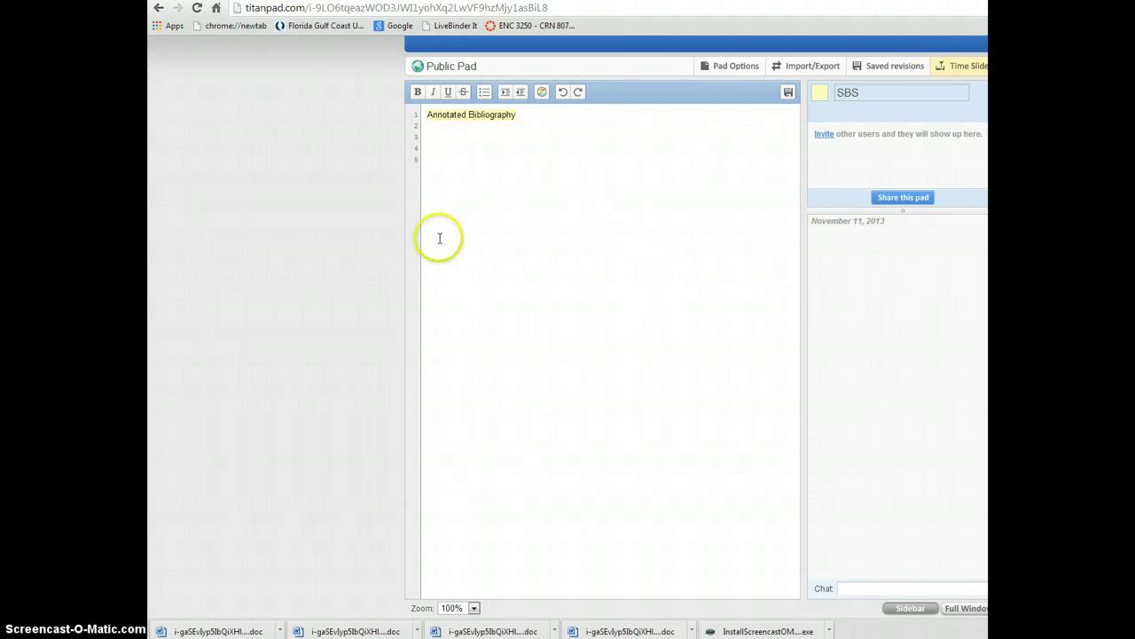
{"action": "type", "text": "Huffington Post. \"Mom Publicly Shames Daughter For Twerking (VIDEO).\" Breaking News and Opinion on The Huffington Post. Huffington Post, 13 Sept. 2013. Web. 16 Sept. 2013. <http://www.huffingtonpost.com/2013/09/13/mom-twerking-shame-video_n_3916580.html?utm_hp_ref=women&ir=Women>. This article shows how Miley Cyrus's movement influenced an underage student to \"twerk\" during her middle school dance. To compensate for her actions, she was forced to hold a sign expressing what she did wrong to humiliate her mother. This source is good because it displays the morale wrongness in this new dance movement and how media enforced it."}
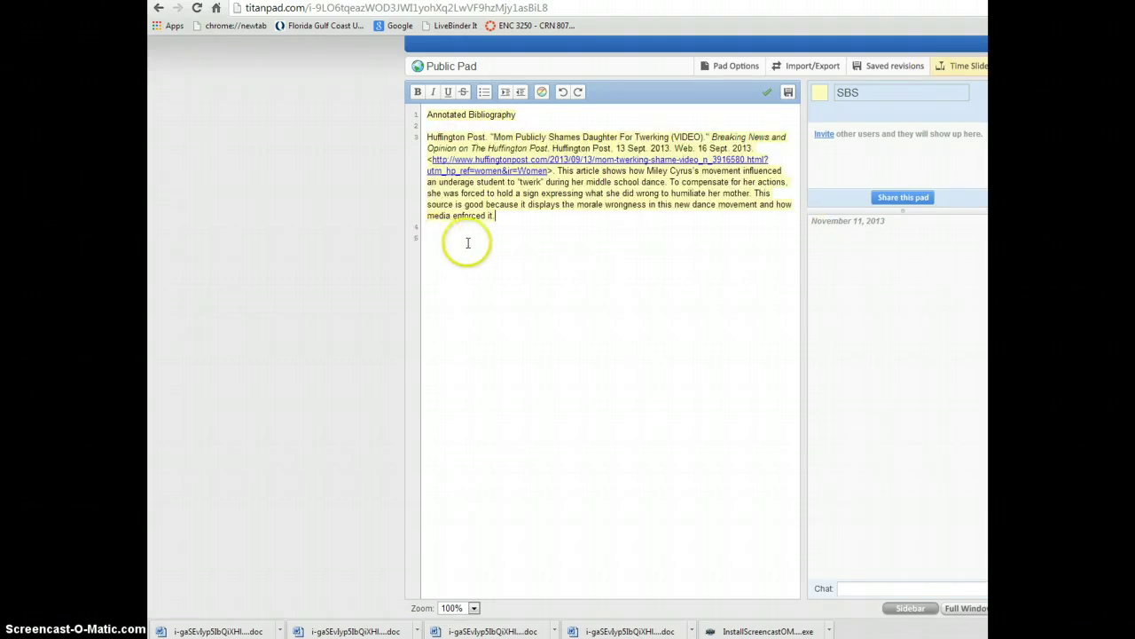
{"action": "key", "text": "Return"}
{"action": "key", "text": "Return"}
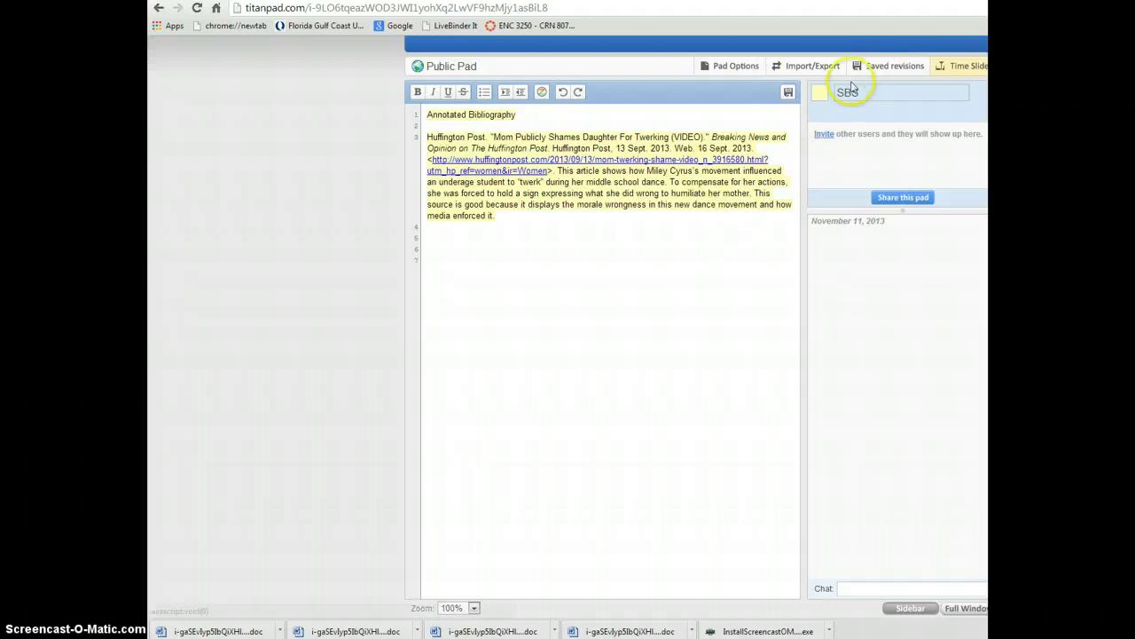
{"action": "left_click", "coordinate": [429, 235]}
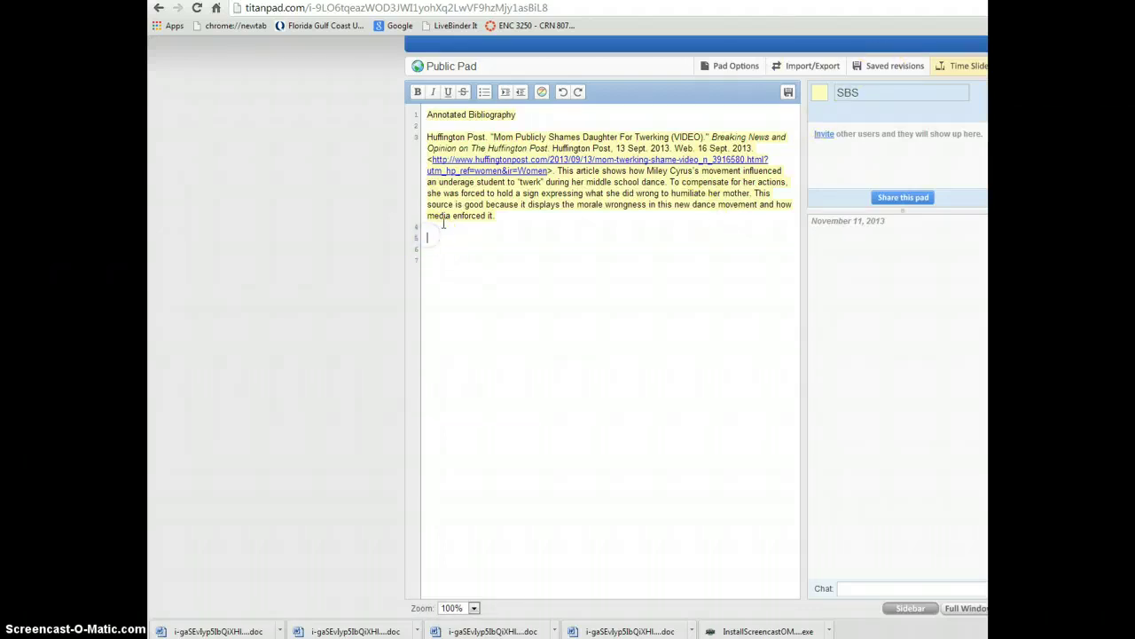
{"action": "type", "text": "National Public Radio. \"Geoff Nunberg: The Internet's 'Twerk' Effect Makes Dictionaries Less Complete : NPR.\" NPR : National Public Radio : News & Analysis, World, US, Music & Arts : NPR. Geoff Nunberg. Web. 17 Sept. 2013. <http://www.npr.org/2013/09/12/221707027/the-internets-twerk-effect-makes-dictionaries-less-complete>. This article informs us that \"twerking\" is part of the dictionary. Two days after Miley Cyrus \"twerked\" on MTV's music awards, the word \"twerk\" was published as a new term in the Oxford's dictionary. It literally says our words isn't \"Google Earth view of the entire language. It's more like a screenshot of its Twitter feed\". This is a decent source because it wasn't bias and has good information."}
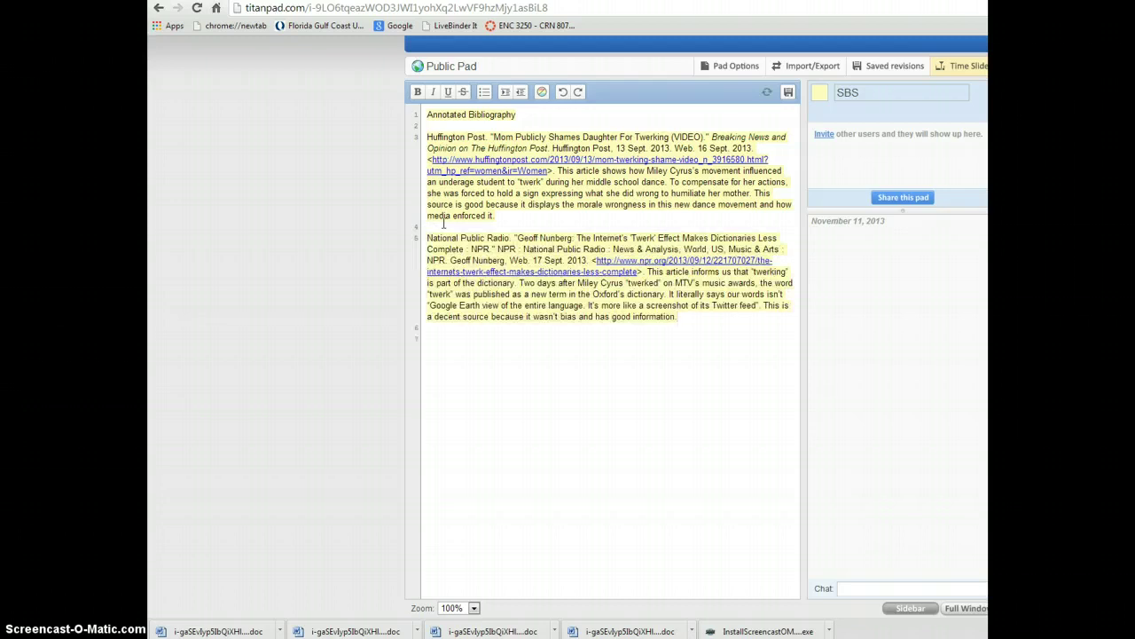
{"action": "key", "text": "Return"}
{"action": "key", "text": "Return"}
{"action": "left_click", "coordinate": [434, 337]}
{"action": "type", "text": "Eby, Margaret. \"Understanding 'Twerk': A lesson from Queen of Bounce Big Freedia | New York Daily News.\" Daily News America - Breaking national news, video, and photos - Homepage - NY Daily News. Margaret Eby, 29 Aug. 2013. Web. 16 Sept. 2013. <http://www.nydailynews.com/blogs/pageviews/2013/08/understanding-%E2%80%98twerk%E2%80%99-a-lesson-from-queen-of-bounce-big-freedia>. This article tells us where \"twerking\" came from. It includes the city it began in, New Orleans, and how \"We're on a moral downward spiral.\" This was a reliable source because it gives us the origination and definition of \"twerking.\""}
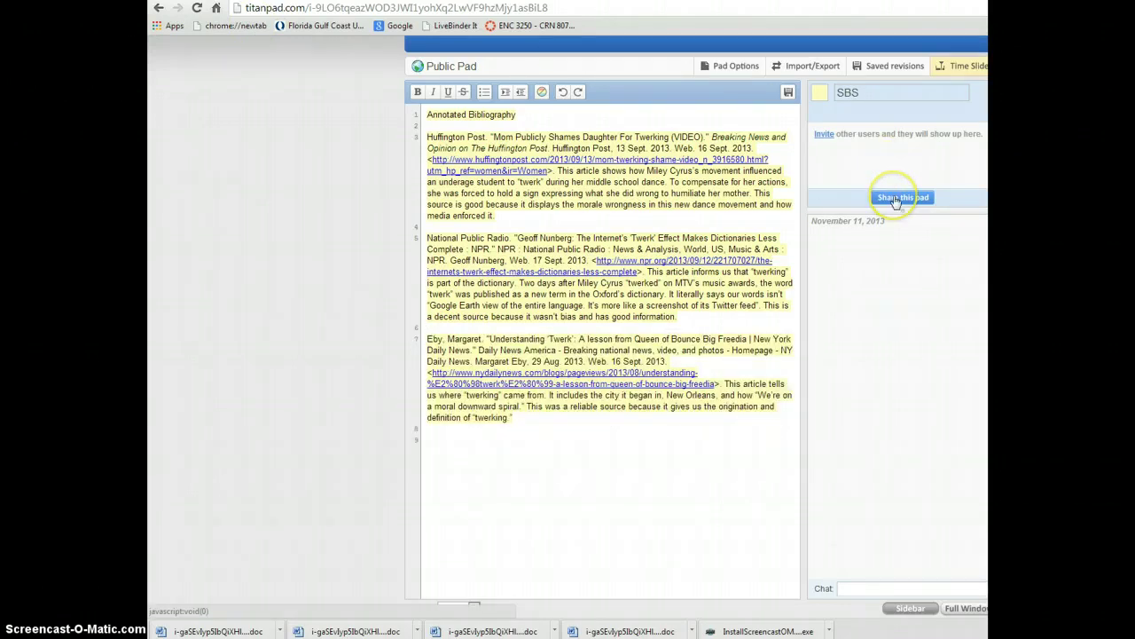
- Save a revision of the pad and view its read-only version page
{"action": "left_click", "coordinate": [877, 67]}
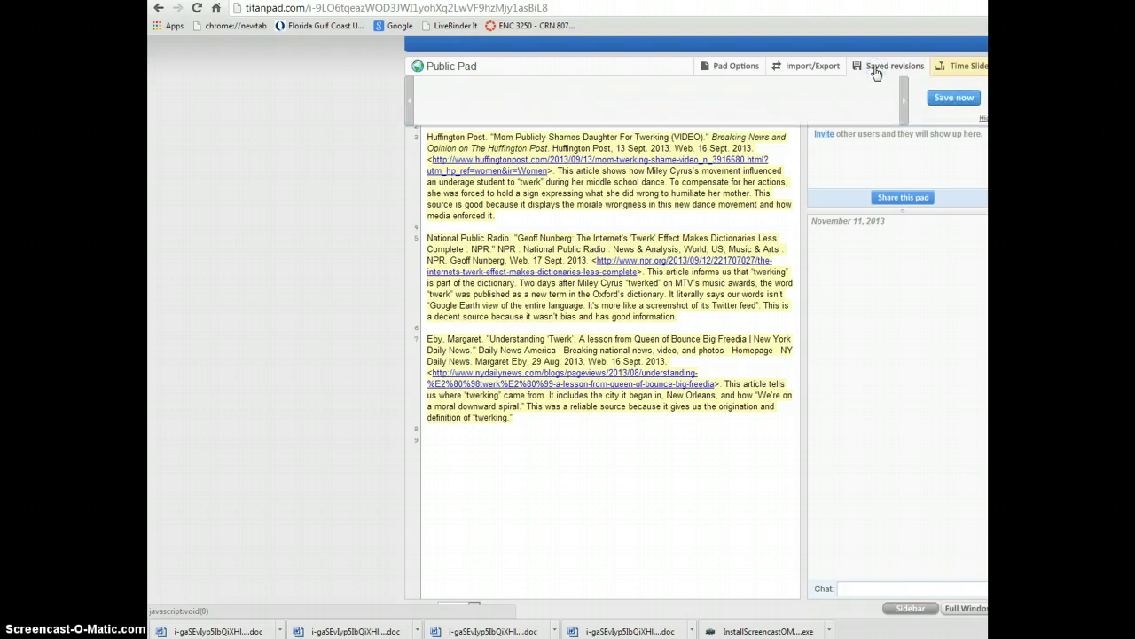
{"action": "left_click", "coordinate": [965, 100]}
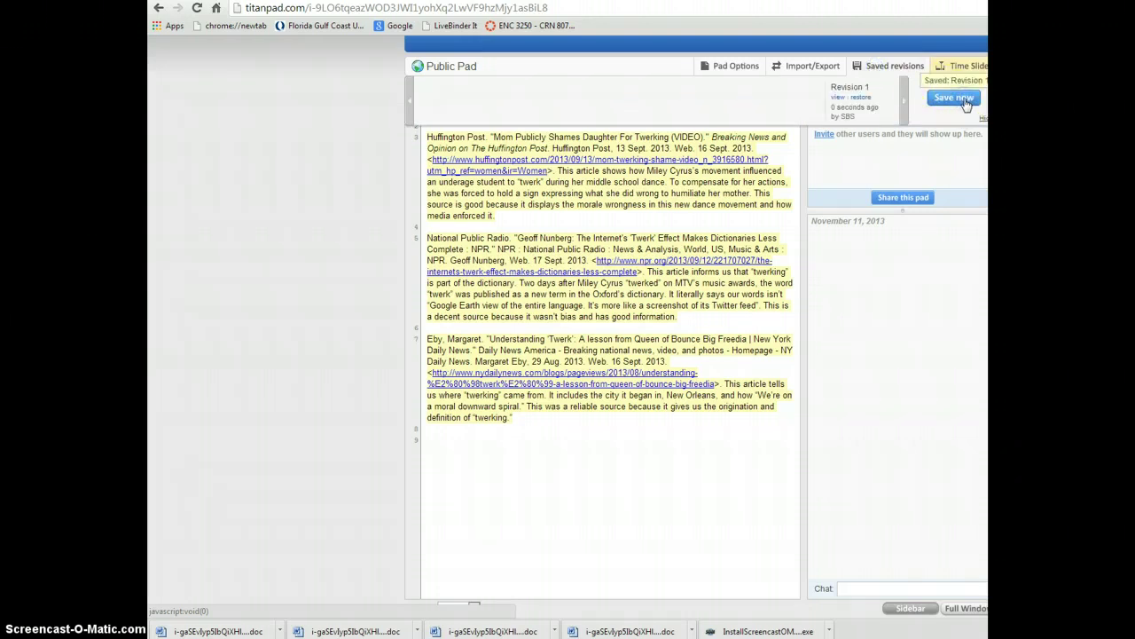
{"action": "left_click", "coordinate": [834, 98]}
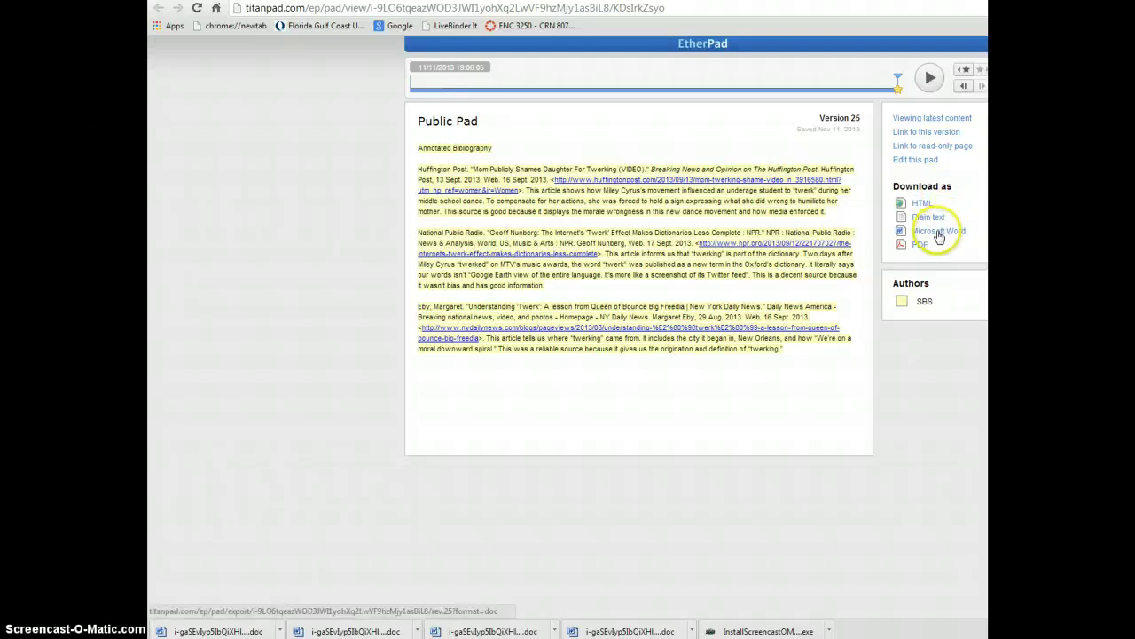
- Download the pad as a Microsoft Word file and open it in Word
{"action": "left_click", "coordinate": [939, 234]}
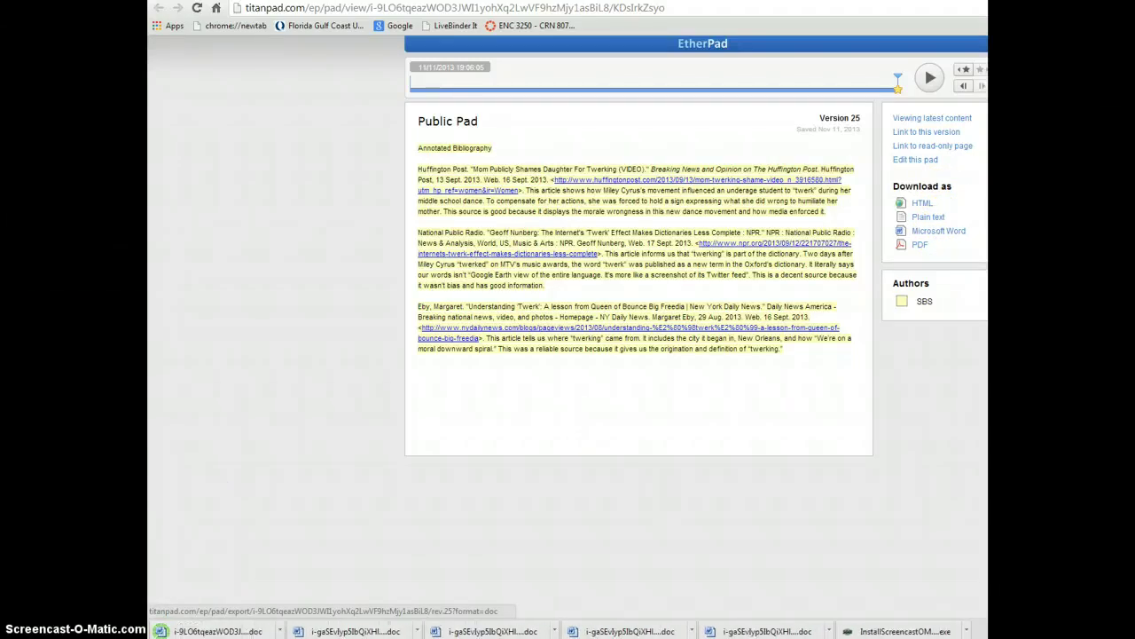
{"action": "left_click", "coordinate": [197, 631]}
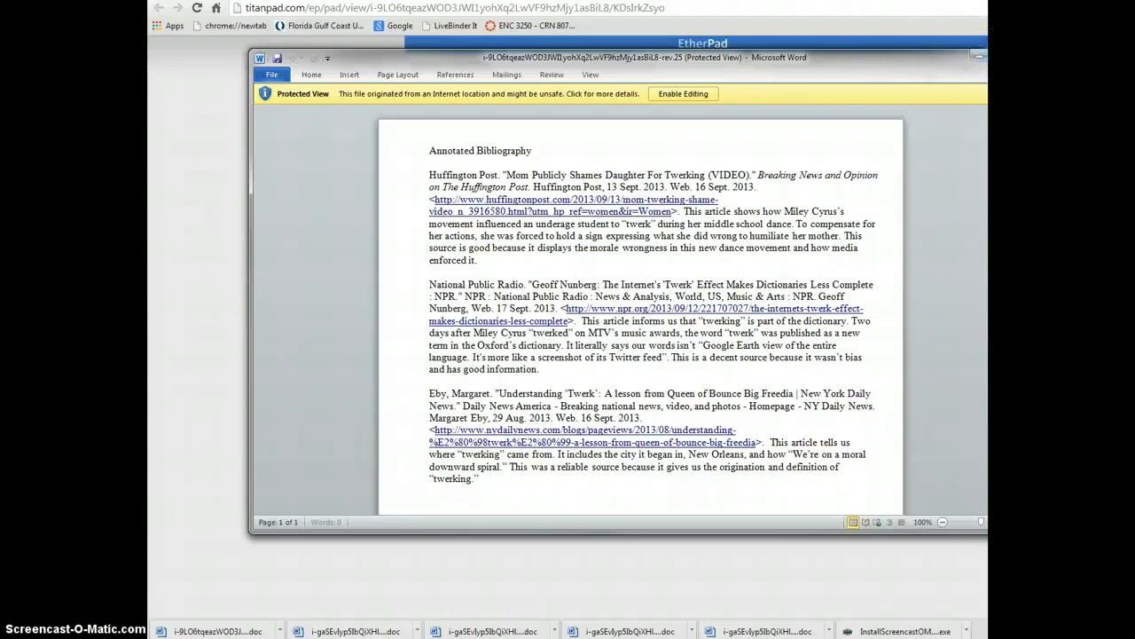
- Enable editing, select all the bibliography text and choose Double line spacing
{"action": "key", "text": "super+Up"}
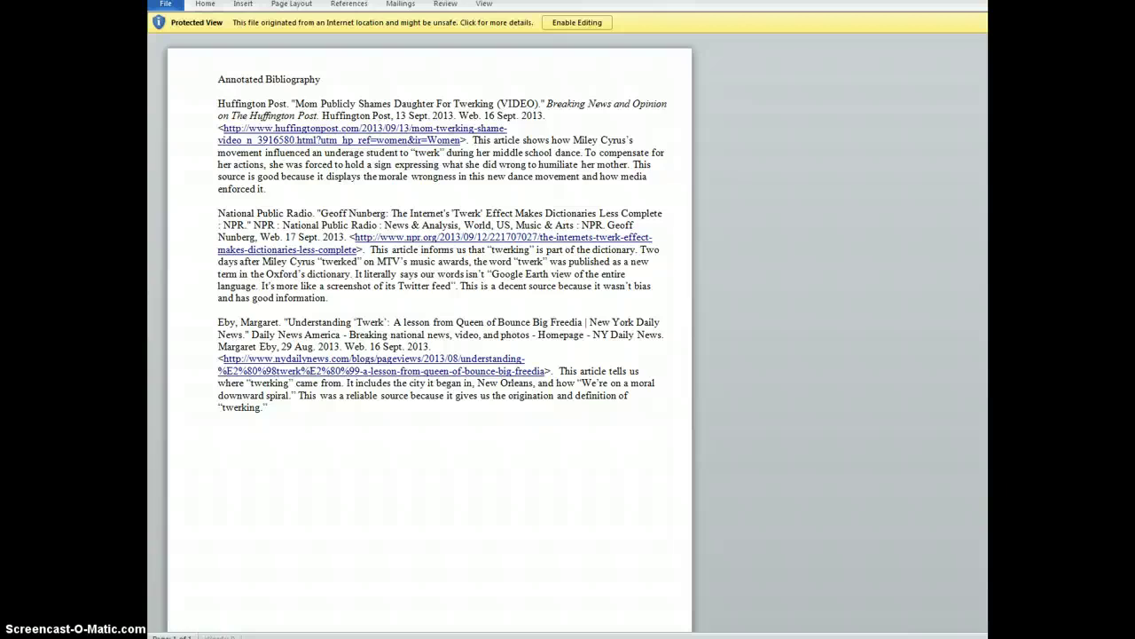
{"action": "left_click", "coordinate": [563, 20]}
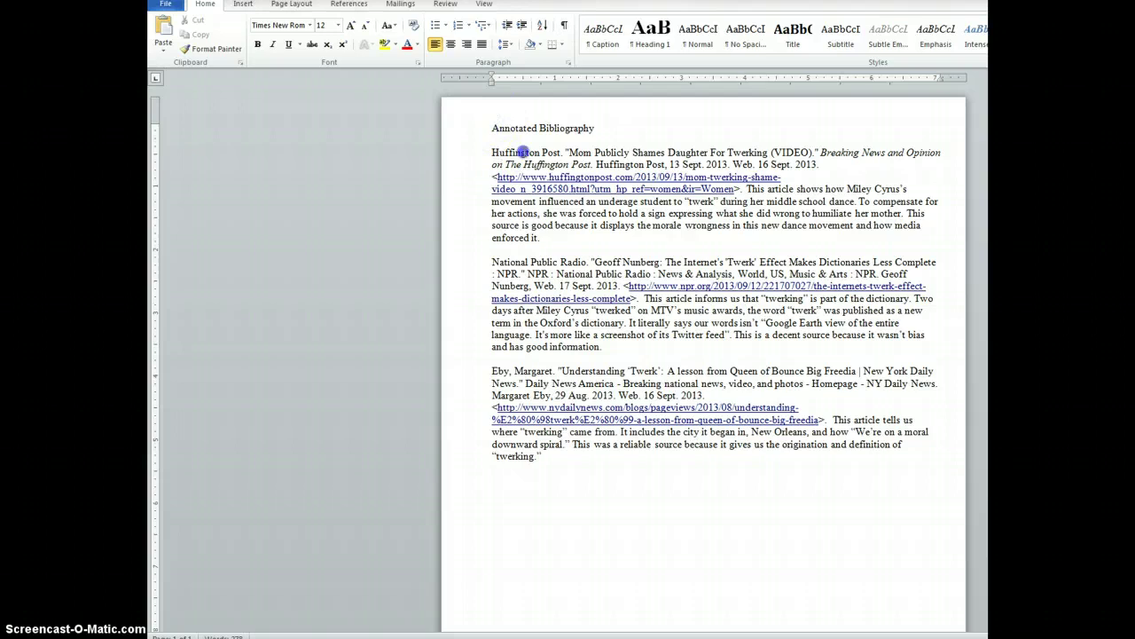
{"action": "mouse_move", "coordinate": [491, 126]}
{"action": "left_mouse_down"}
{"action": "mouse_move", "coordinate": [703, 429]}
{"action": "mouse_move", "coordinate": [712, 467]}
{"action": "left_mouse_up"}
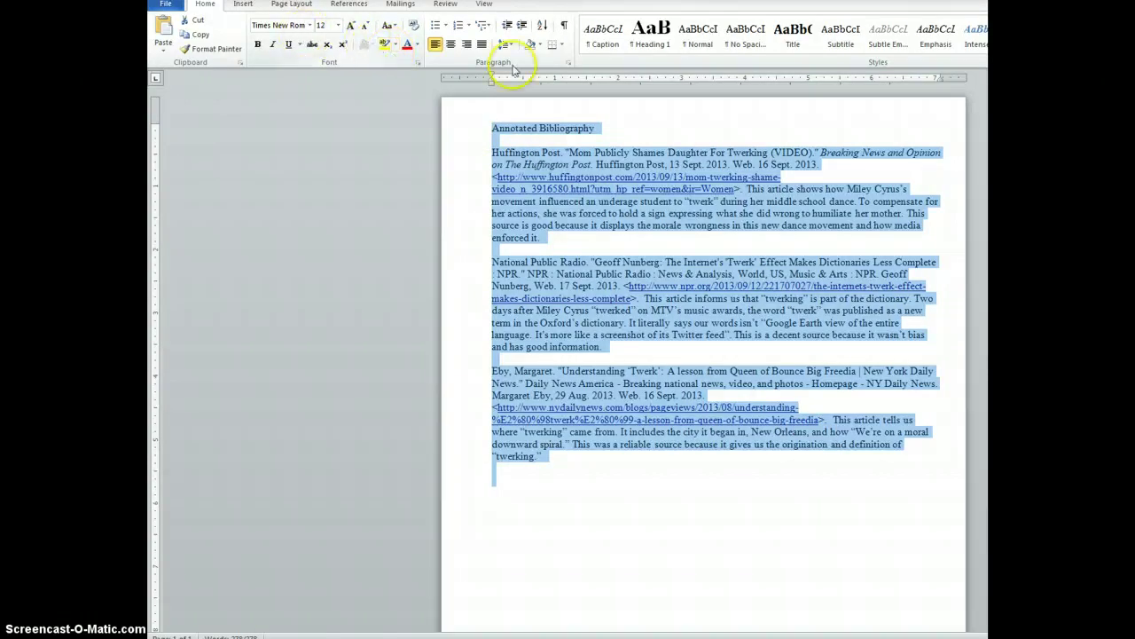
{"action": "left_click", "coordinate": [569, 62]}
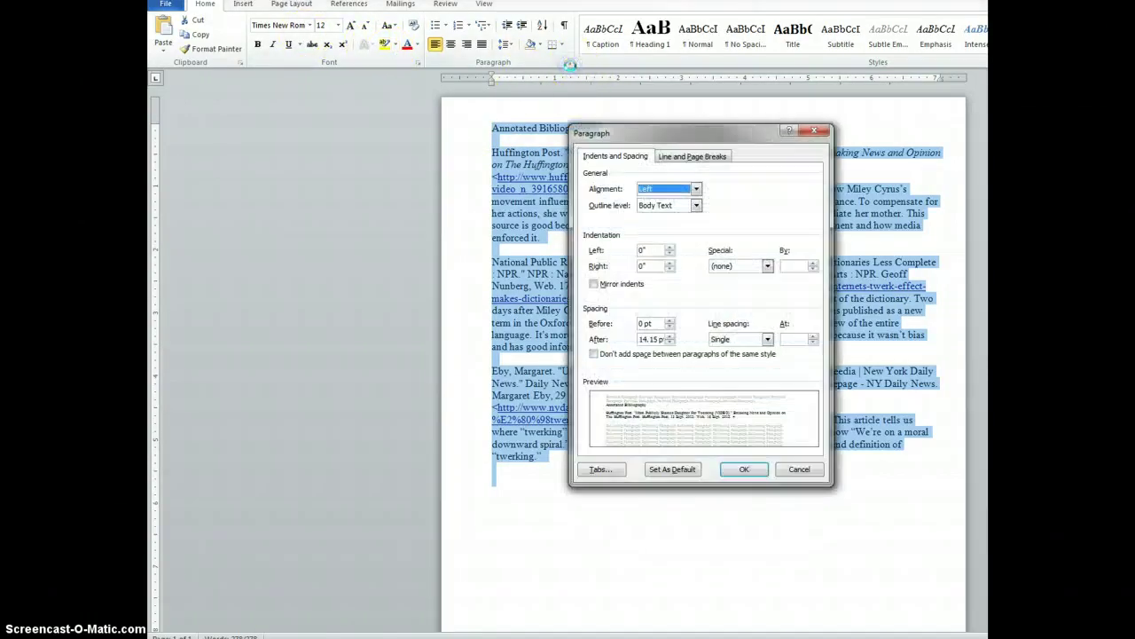
{"action": "left_click", "coordinate": [768, 340]}
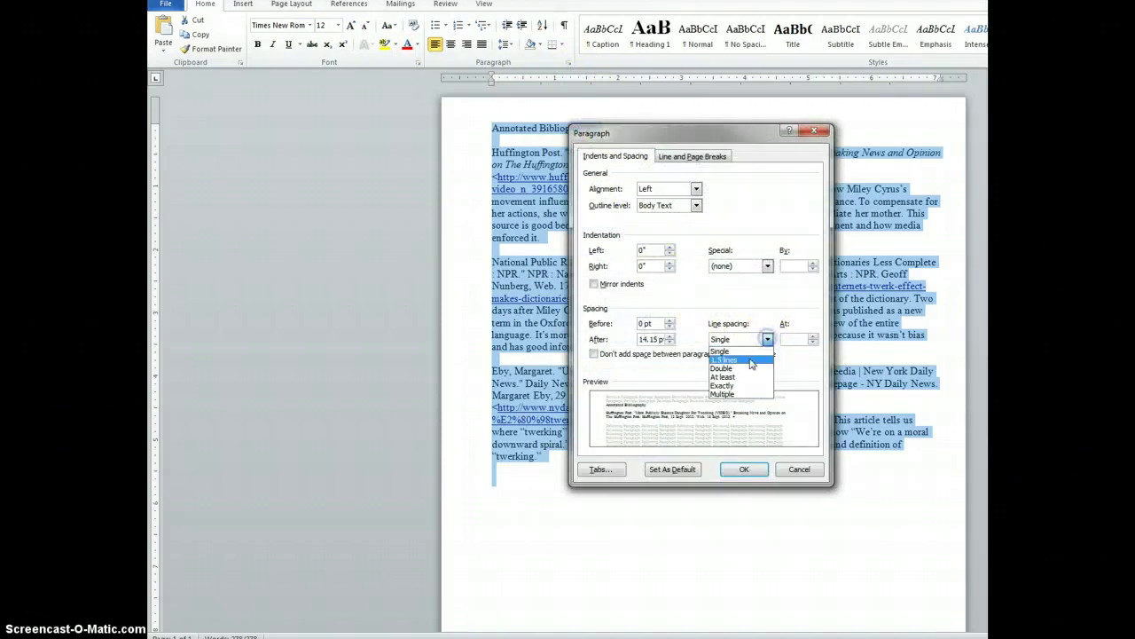
{"action": "left_click", "coordinate": [743, 368]}
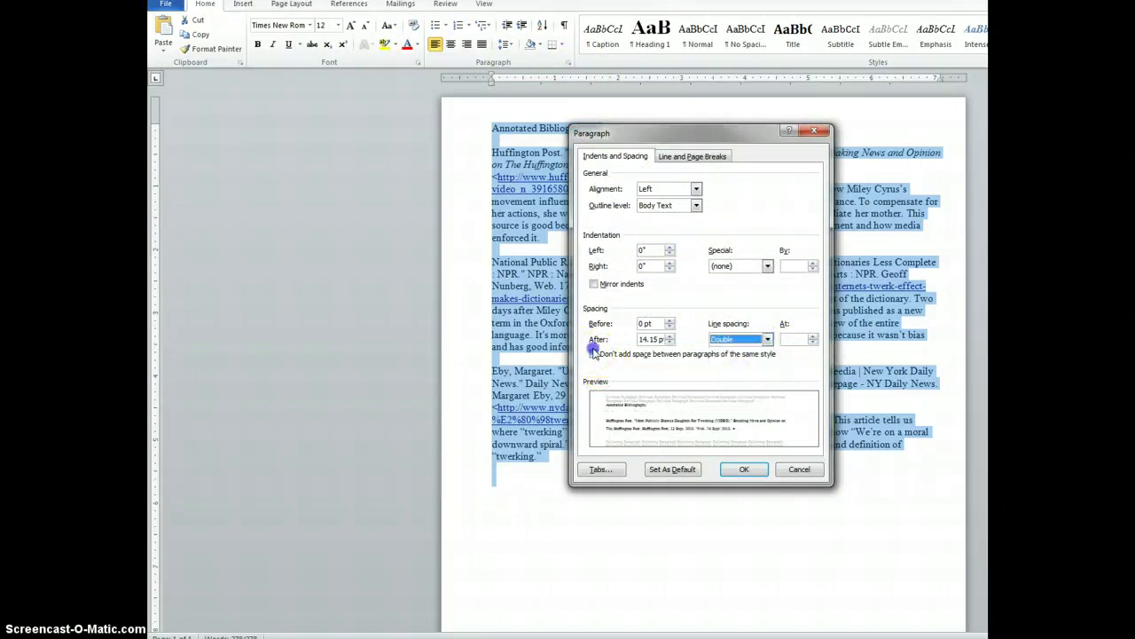
- Apply the double spacing and insert blank lines above the 'Annotated Bibliography' title
{"action": "left_click", "coordinate": [742, 470]}
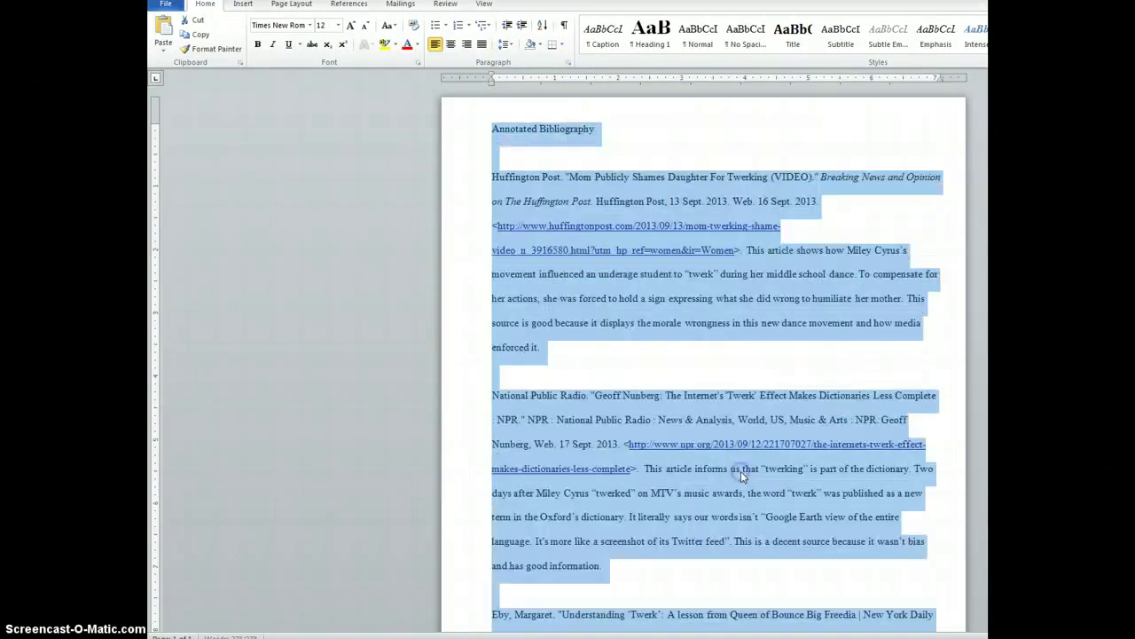
{"action": "left_click", "coordinate": [496, 126]}
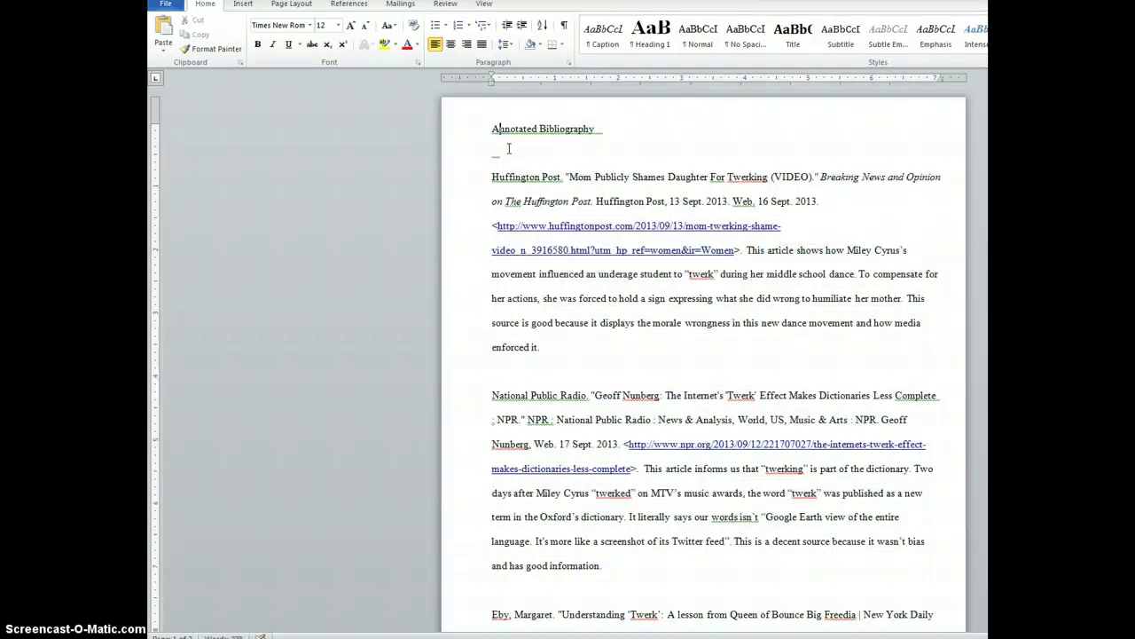
{"action": "left_click", "coordinate": [500, 132]}
{"action": "left_click", "coordinate": [479, 129]}
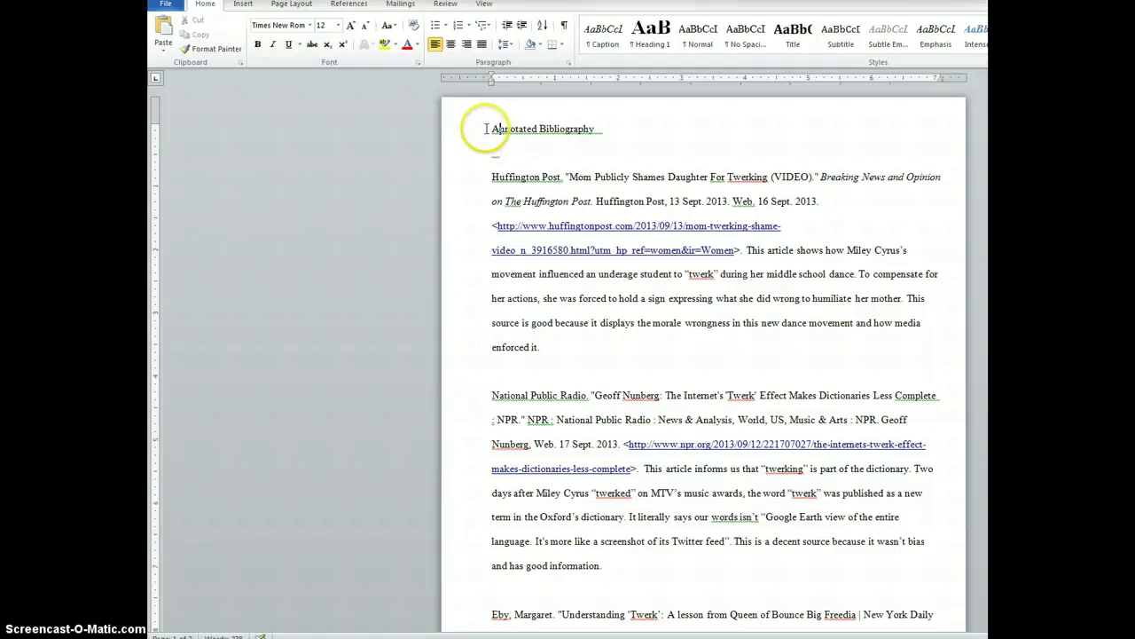
{"action": "left_click", "coordinate": [508, 158]}
{"action": "left_click", "coordinate": [491, 128]}
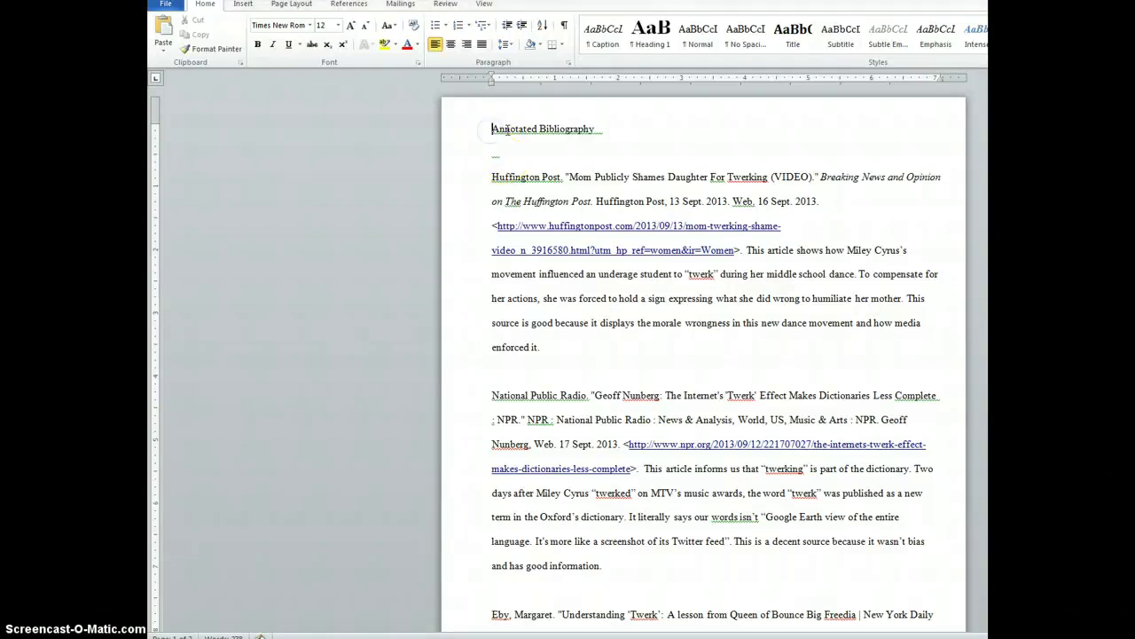
{"action": "key", "text": "Return"}
{"action": "key", "text": "Return"}
{"action": "key", "text": "Return"}
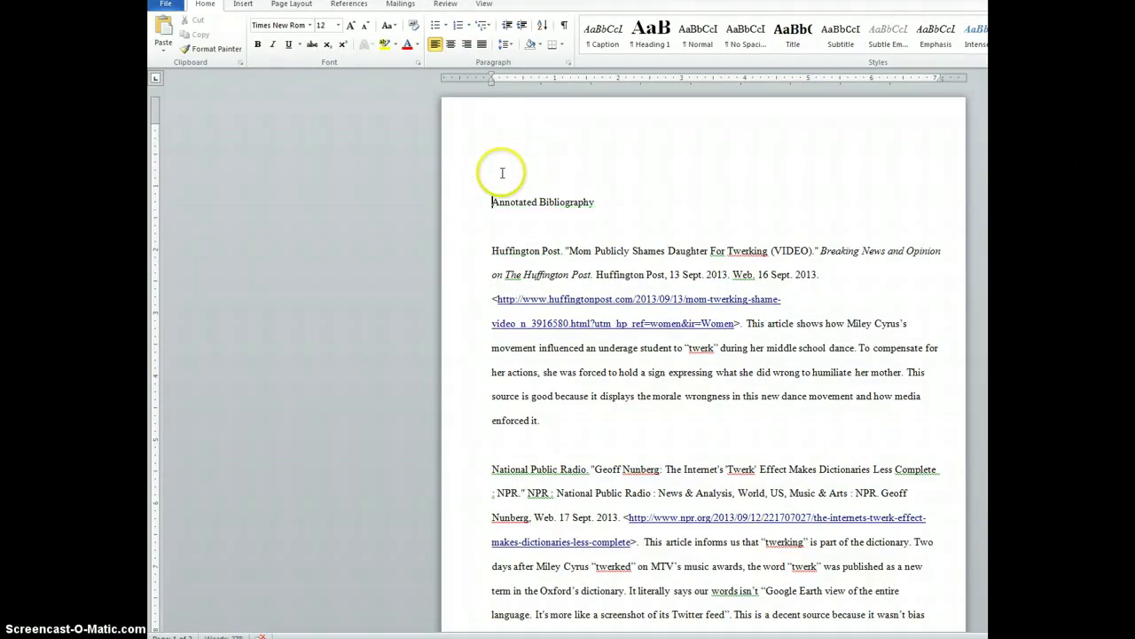
- Center the 'Annotated Bibliography' title
{"action": "left_click", "coordinate": [496, 199]}
{"action": "left_click_drag", "start_coordinate": [495, 199], "coordinate": [611, 203]}
{"action": "left_click", "coordinate": [452, 45]}
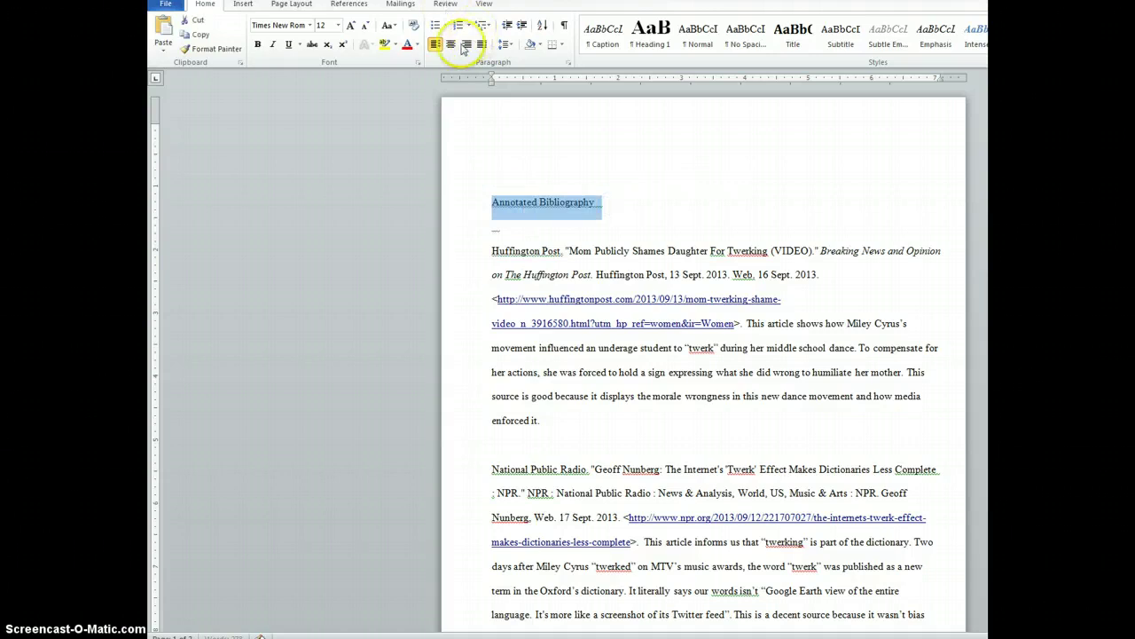
{"action": "left_click", "coordinate": [505, 116]}
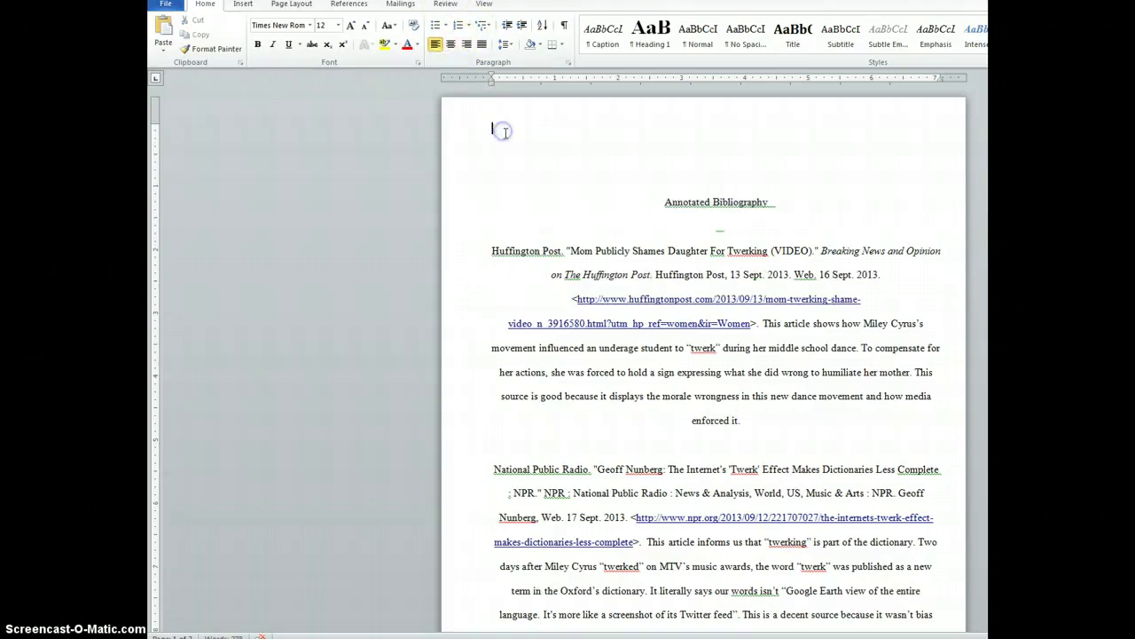
- Type the group members' names on the document's top line
{"action": "left_click", "coordinate": [506, 118]}
{"action": "type", "text": "Luke B, KelseyB"}
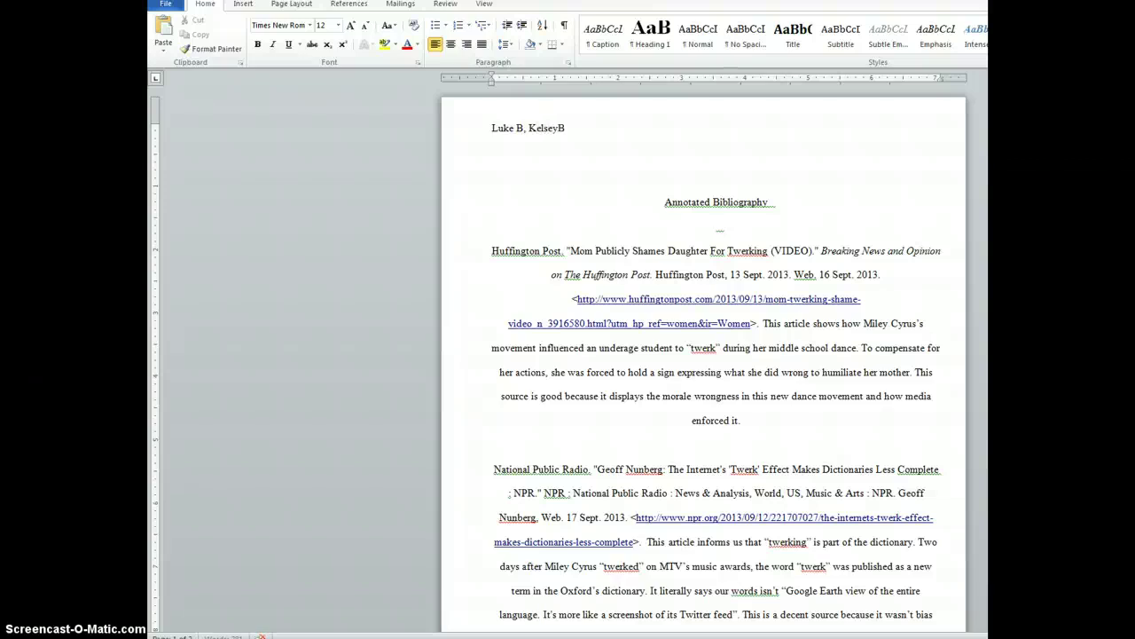
{"action": "type", "text": ". N"}
{"action": "type", "text": "oah"}
{"action": "type", "text": " C"}
{"action": "left_click", "coordinate": [563, 128]}
{"action": "left_click", "coordinate": [618, 124]}
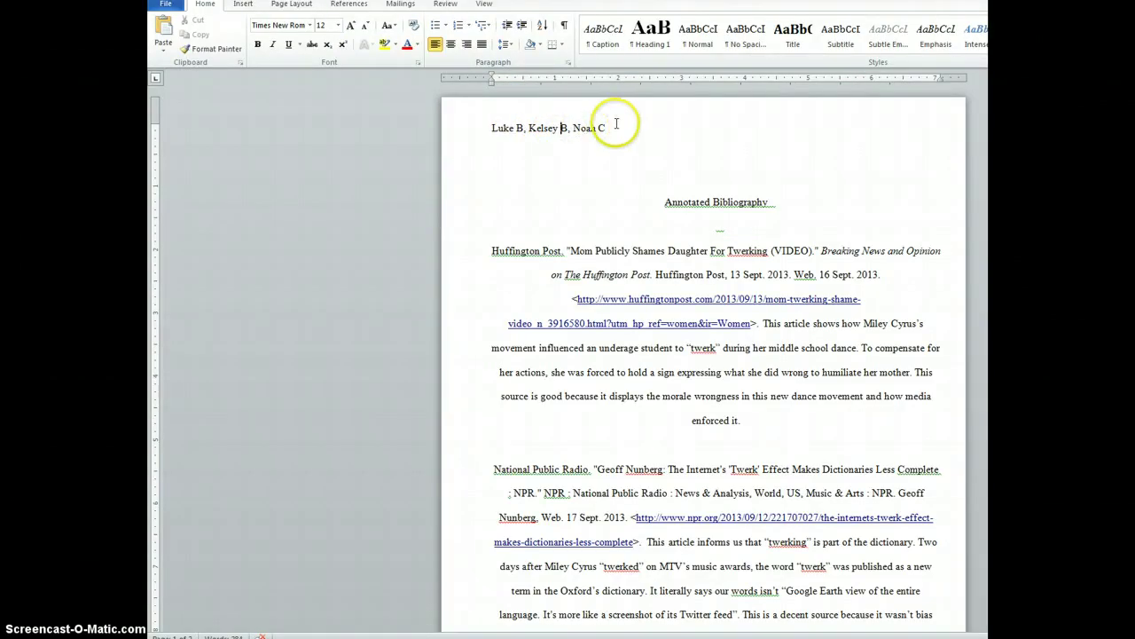
- Add the professor's name on the next line and select both heading lines
{"action": "key", "text": "Return"}
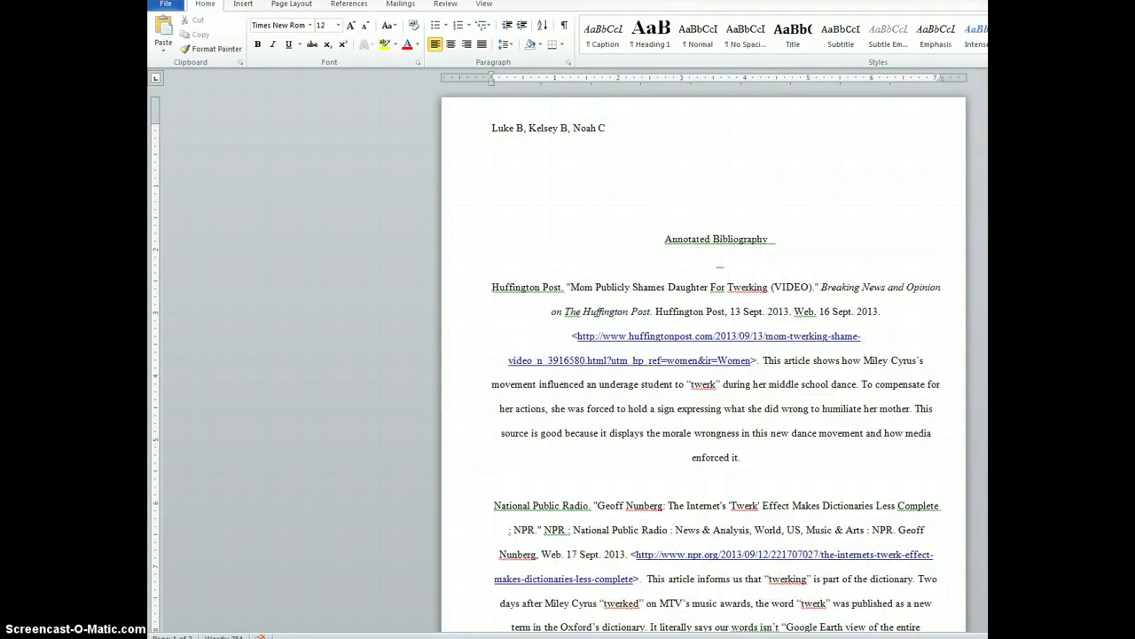
{"action": "type", "text": "Professor Bolduc-Simpson"}
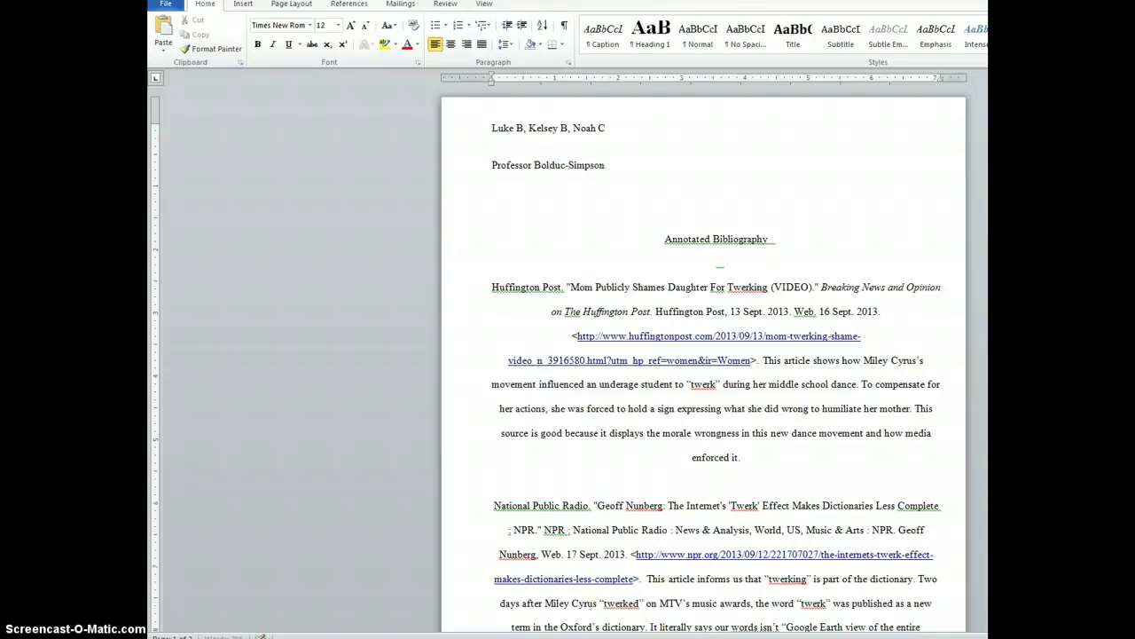
{"action": "left_click", "coordinate": [494, 128]}
{"action": "left_click", "coordinate": [616, 182], "text": "shift"}
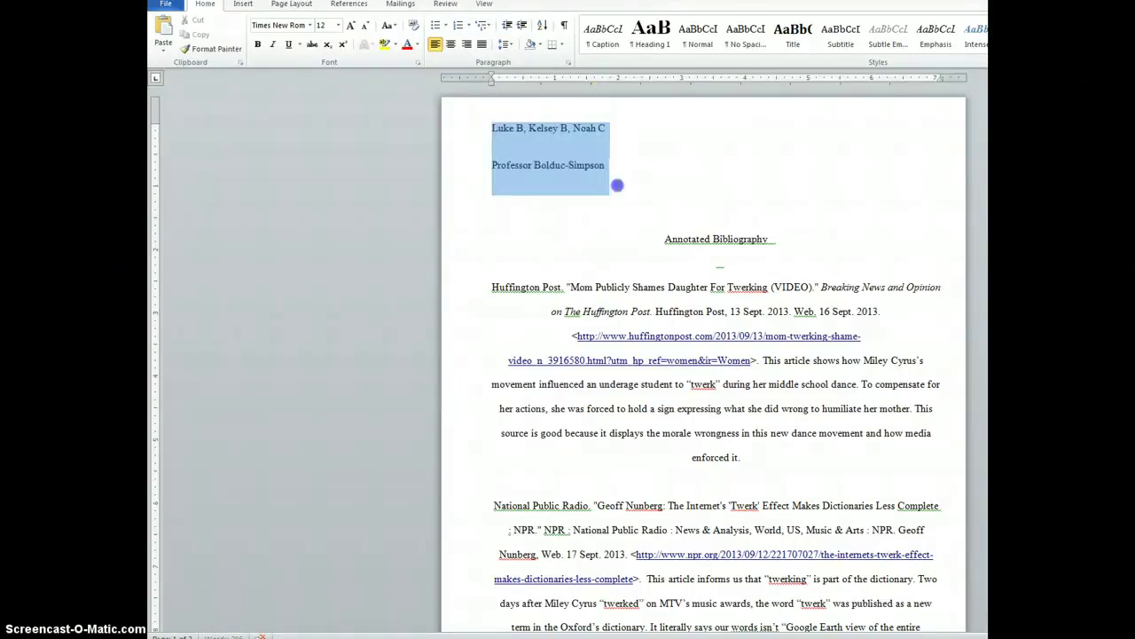
{"action": "left_click", "coordinate": [445, 6]}
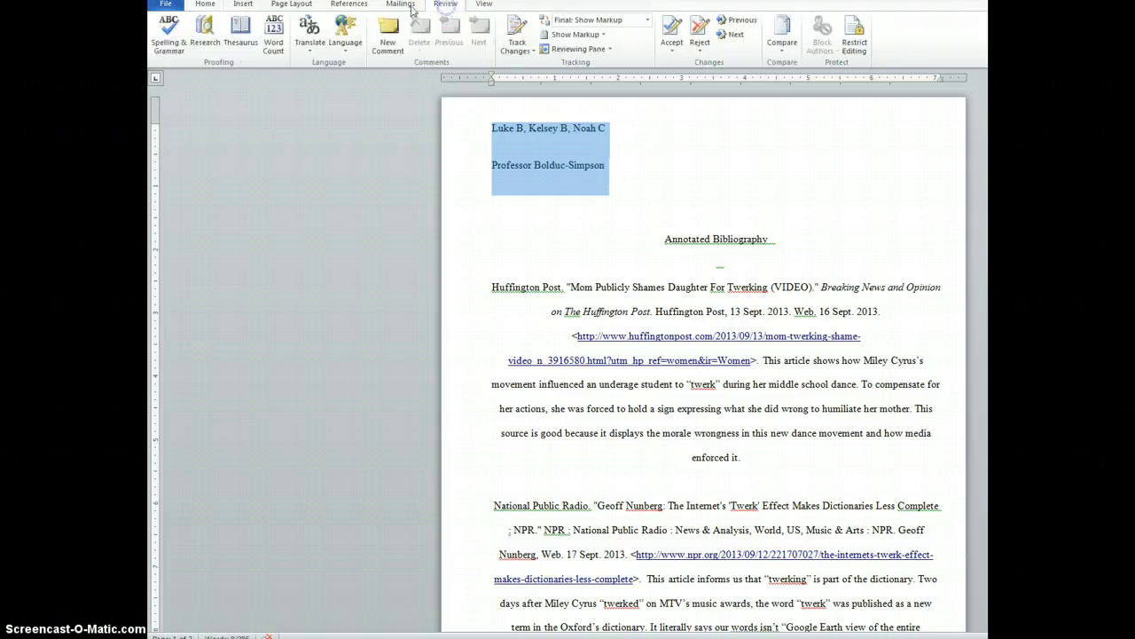
- Turn on 'Don't add space between paragraphs of the same style' for the heading lines
{"action": "left_click", "coordinate": [204, 5]}
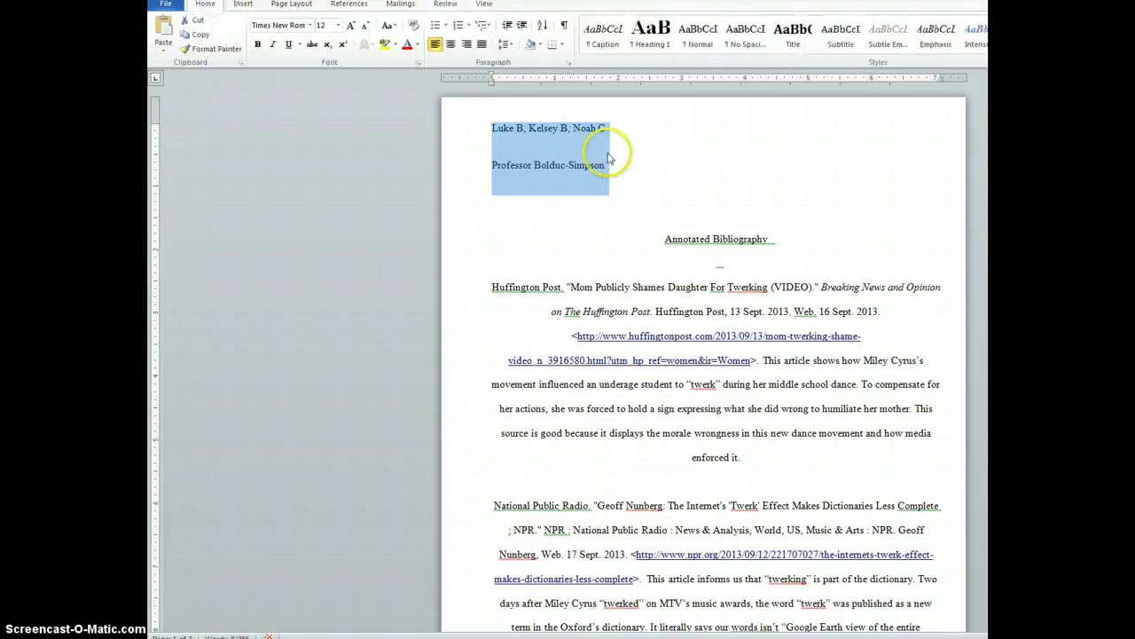
{"action": "left_click", "coordinate": [569, 62]}
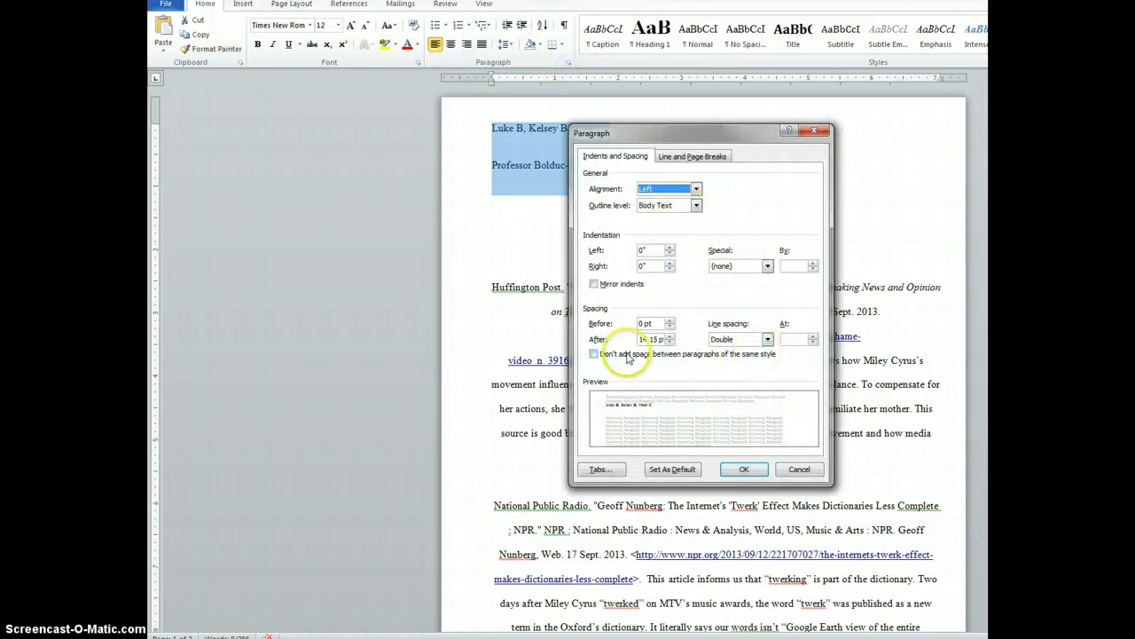
{"action": "left_click", "coordinate": [594, 354]}
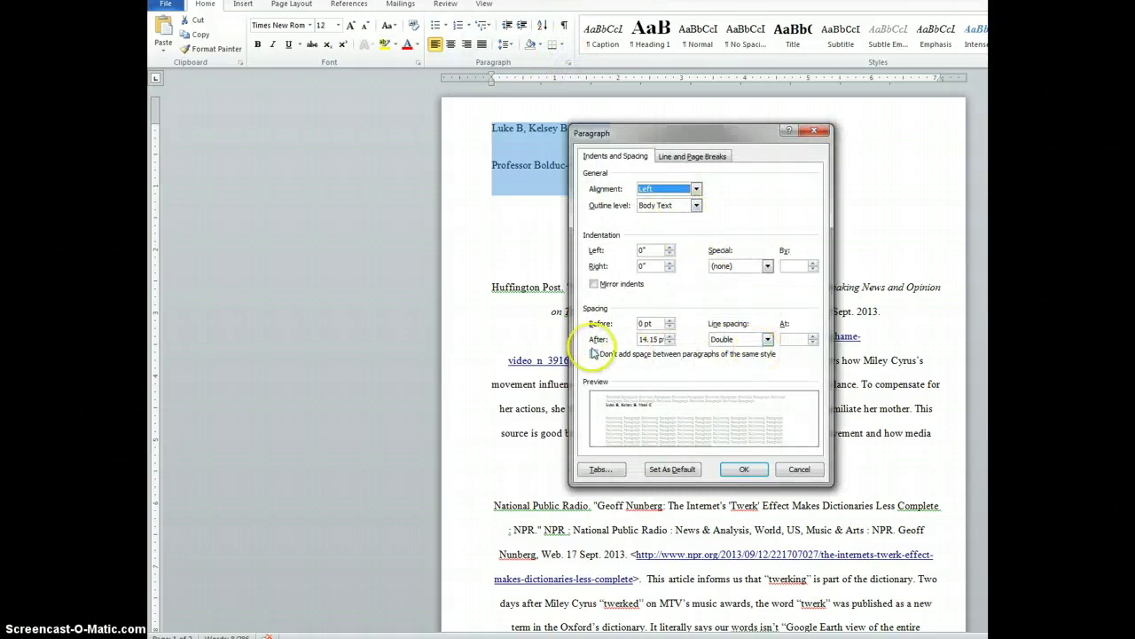
{"action": "left_click", "coordinate": [745, 470]}
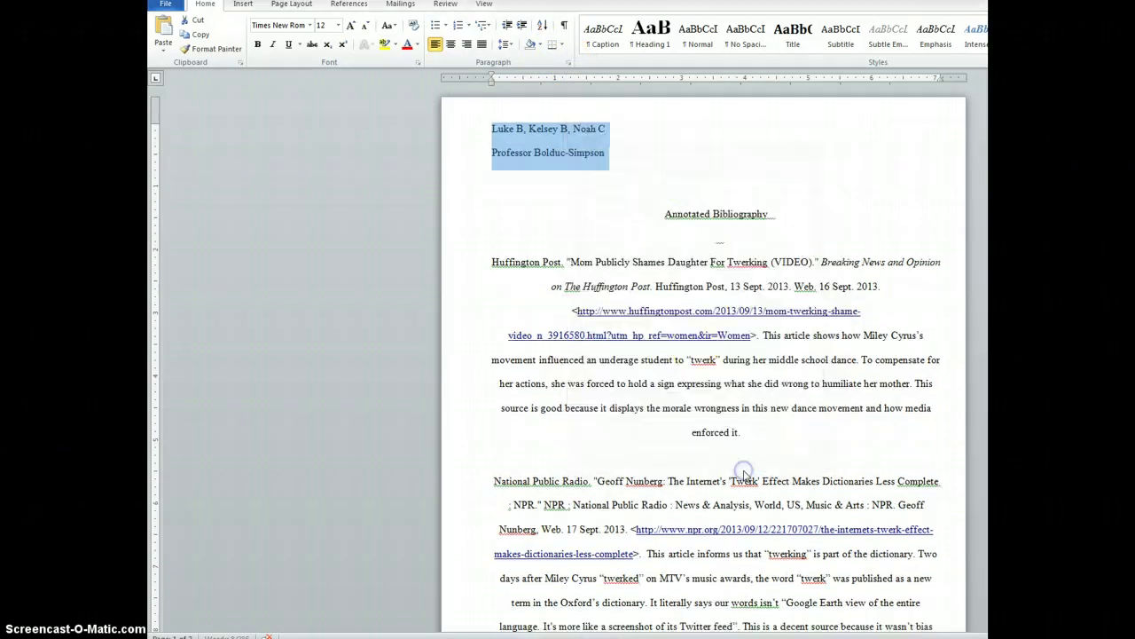
- Add the course line 'ENC 1101 CRN 80592' and the date 'November 12, 2013' below
{"action": "left_click", "coordinate": [611, 154]}
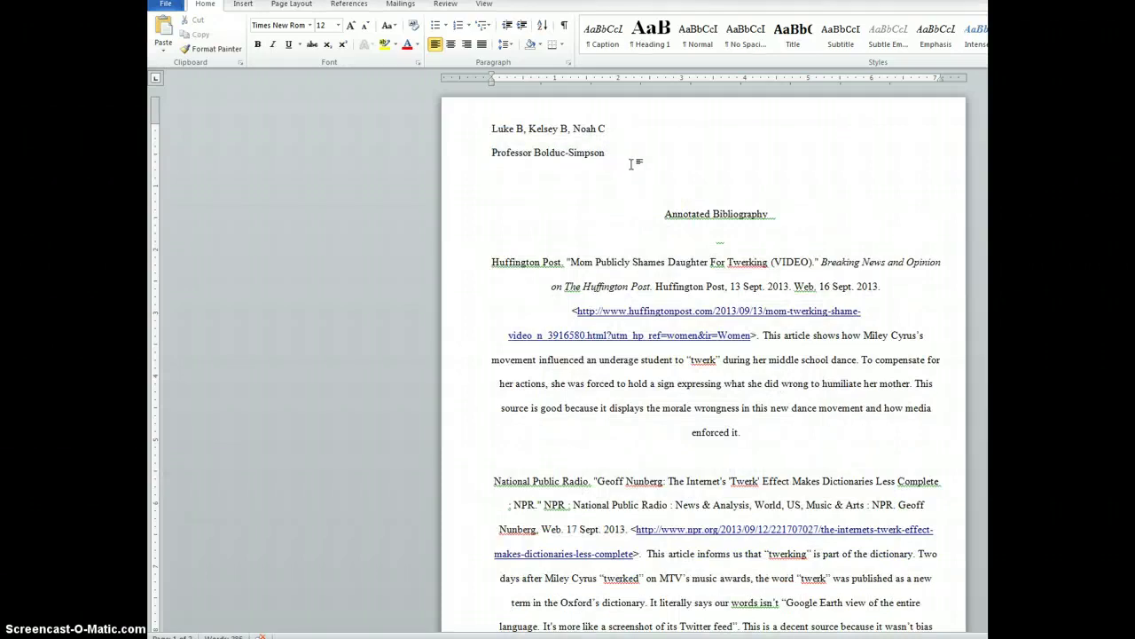
{"action": "key", "text": "Return"}
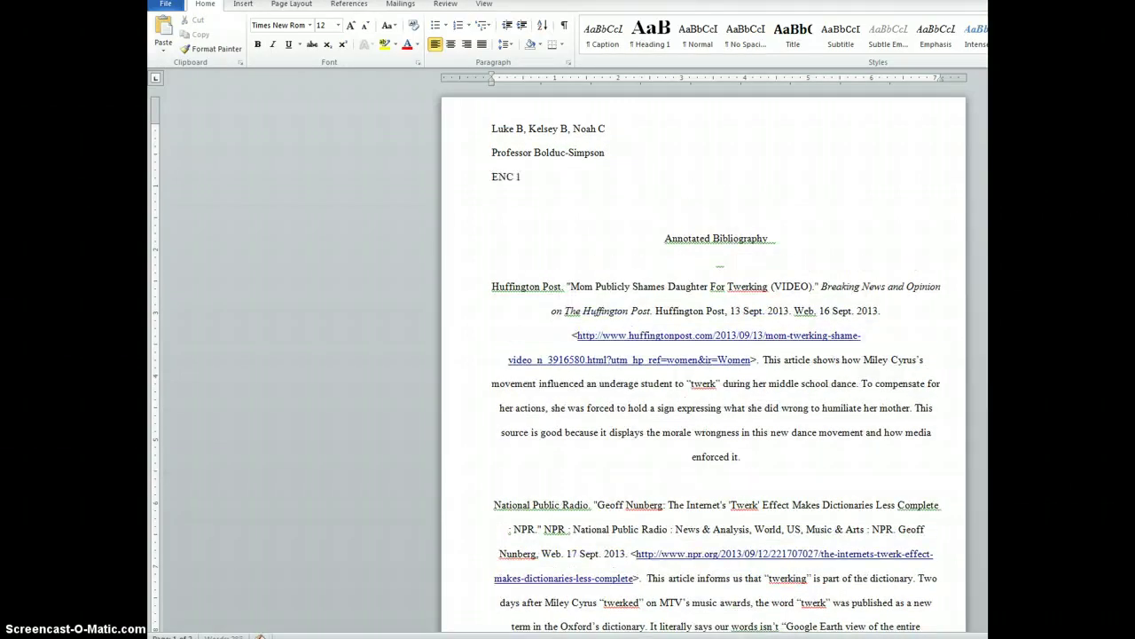
{"action": "type", "text": "ENC 1101 CRN 80592"}
{"action": "key", "text": "Return"}
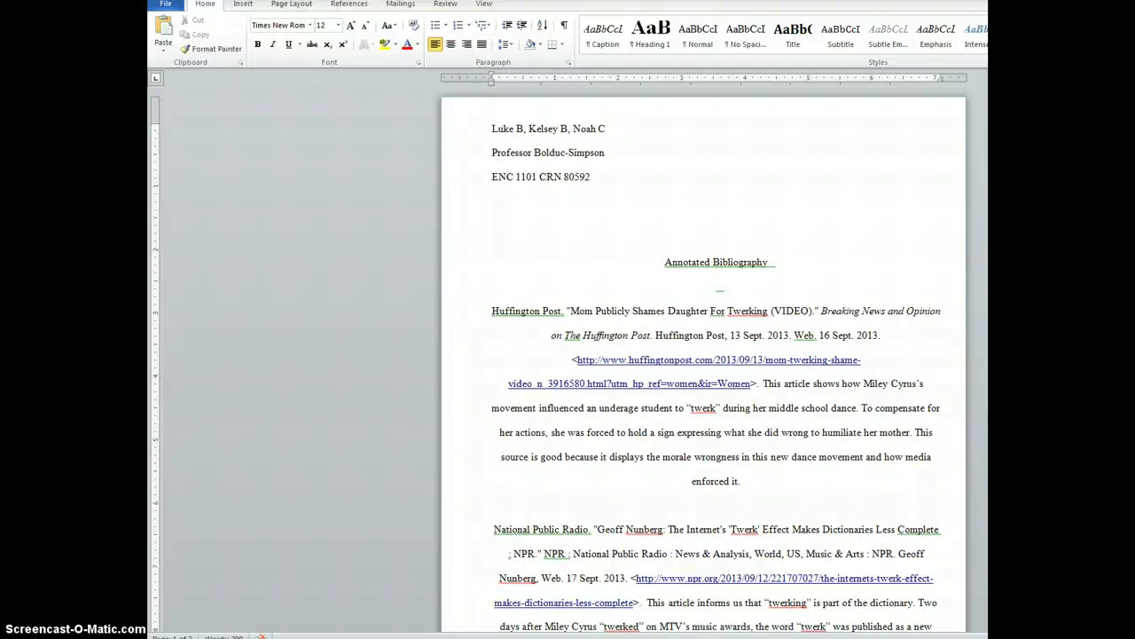
{"action": "type", "text": "November 12, 2013"}
- Break the Huffington Post citation after 'Opinion', left-align it, and indent the continuation line
{"action": "left_click", "coordinate": [550, 333]}
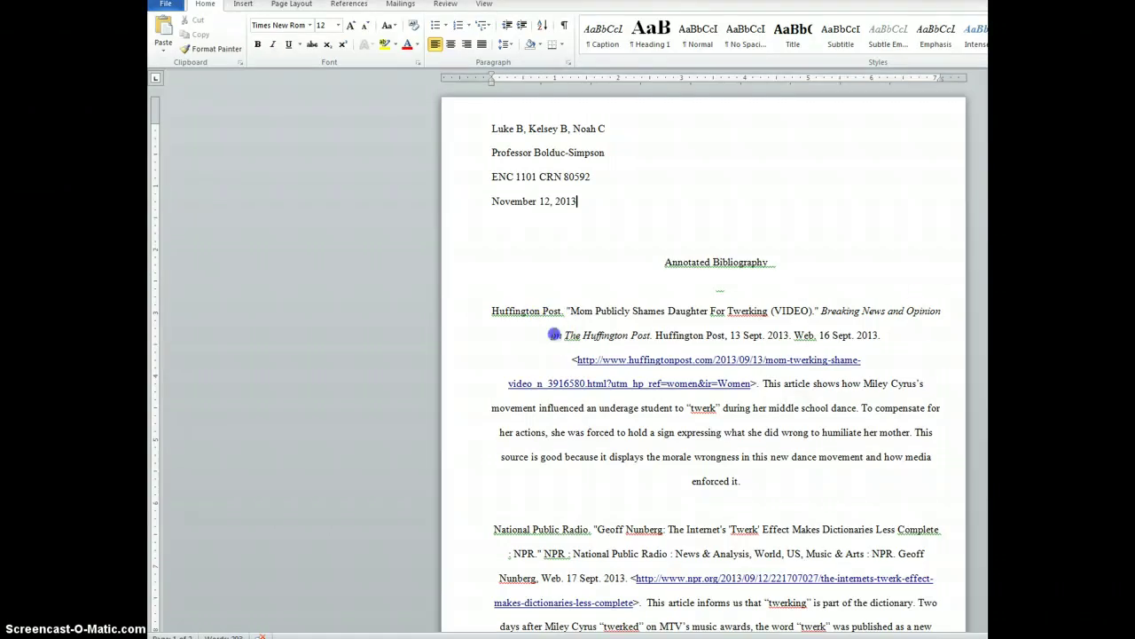
{"action": "left_click", "coordinate": [943, 309]}
{"action": "key", "text": "Return"}
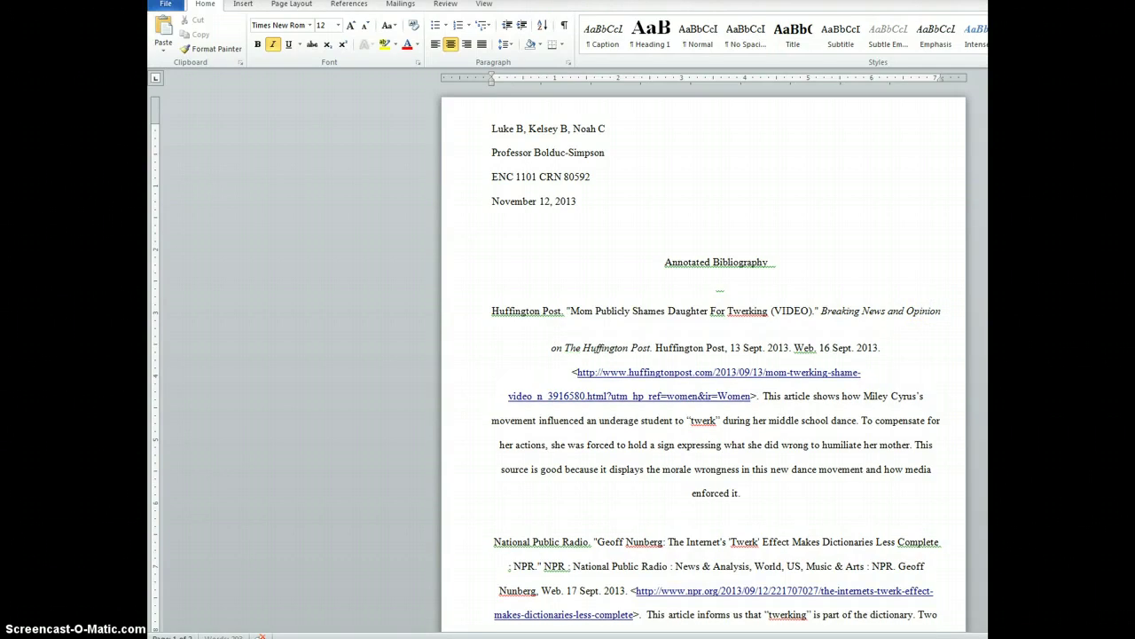
{"action": "key", "text": "ctrl+l"}
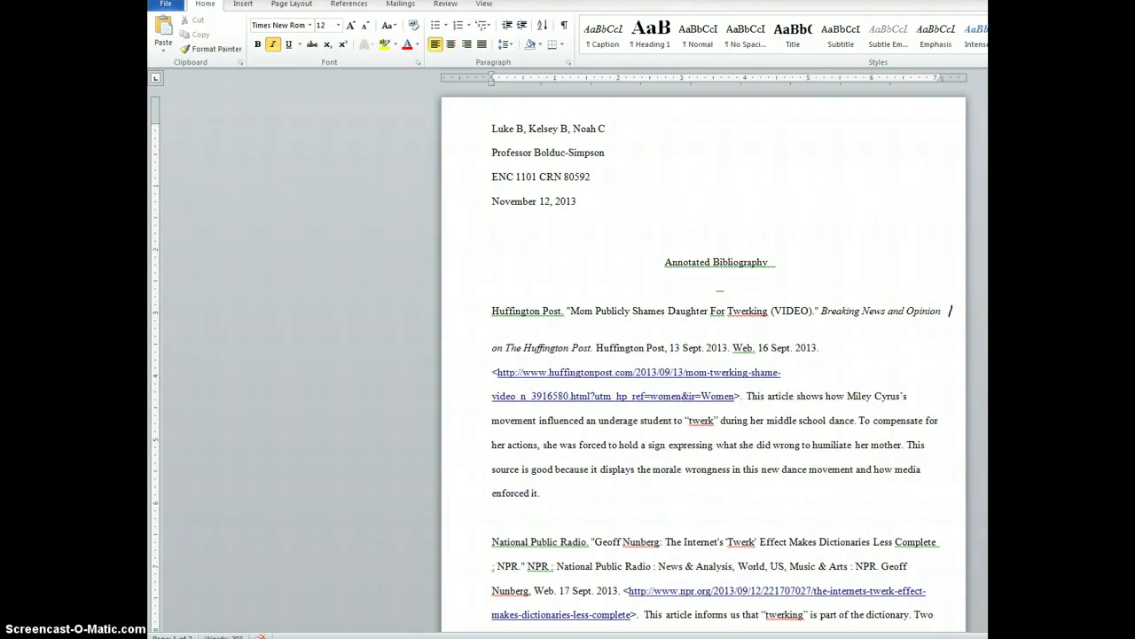
{"action": "left_click", "coordinate": [915, 311]}
{"action": "key", "text": "Tab"}
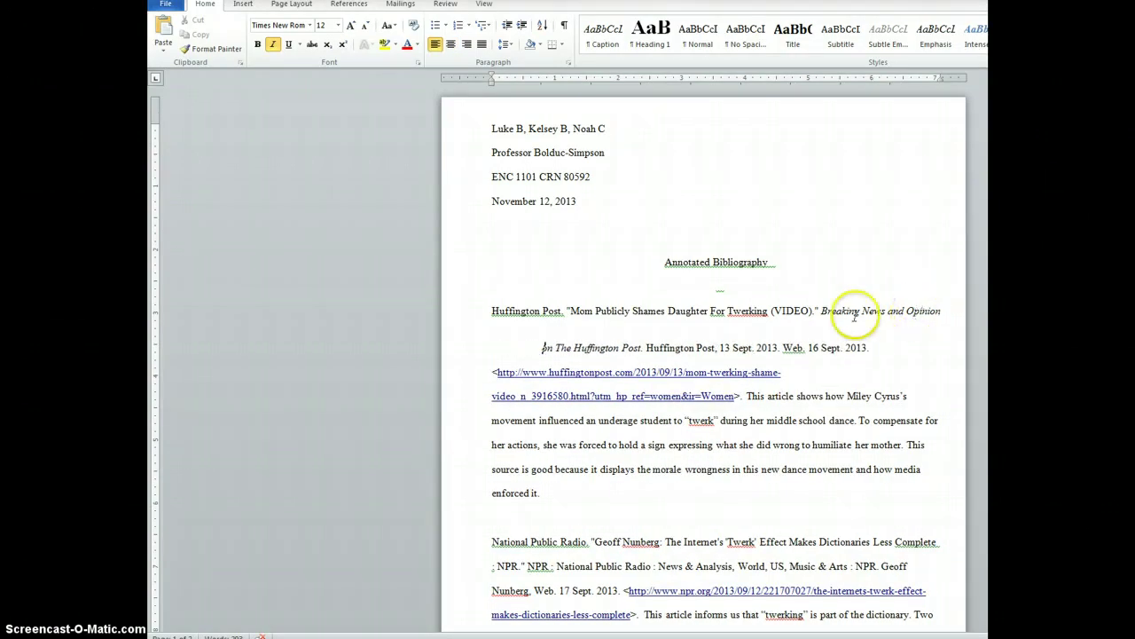
- Move the URL after '16 Sept. 2013.' onto its own indented line, aligned with the other continuation lines
{"action": "left_click", "coordinate": [877, 346]}
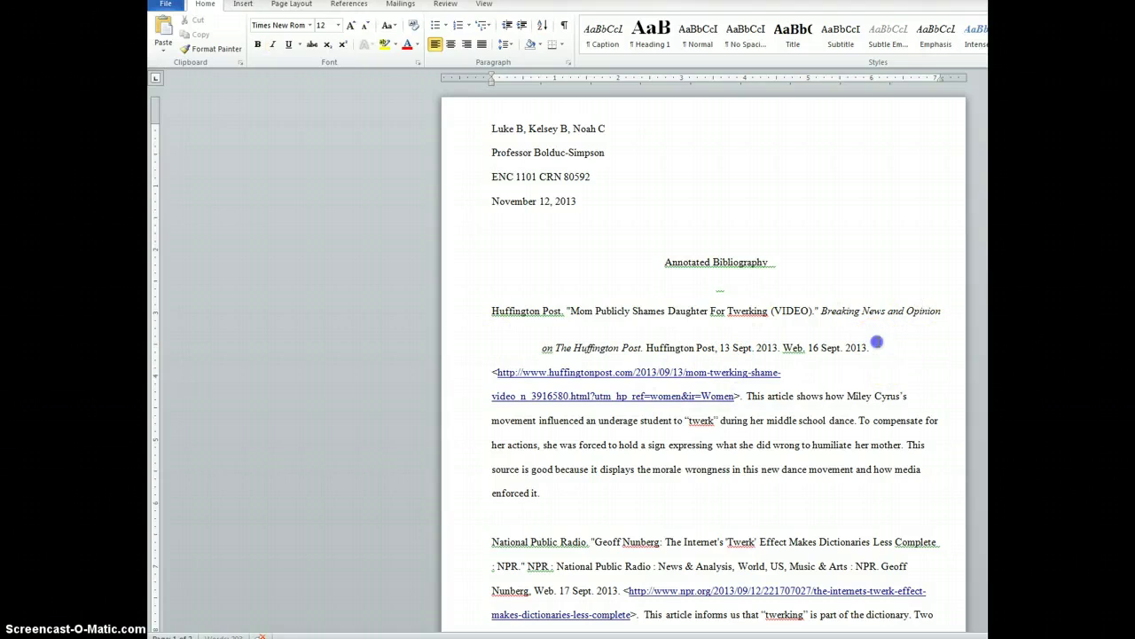
{"action": "key", "text": "Return"}
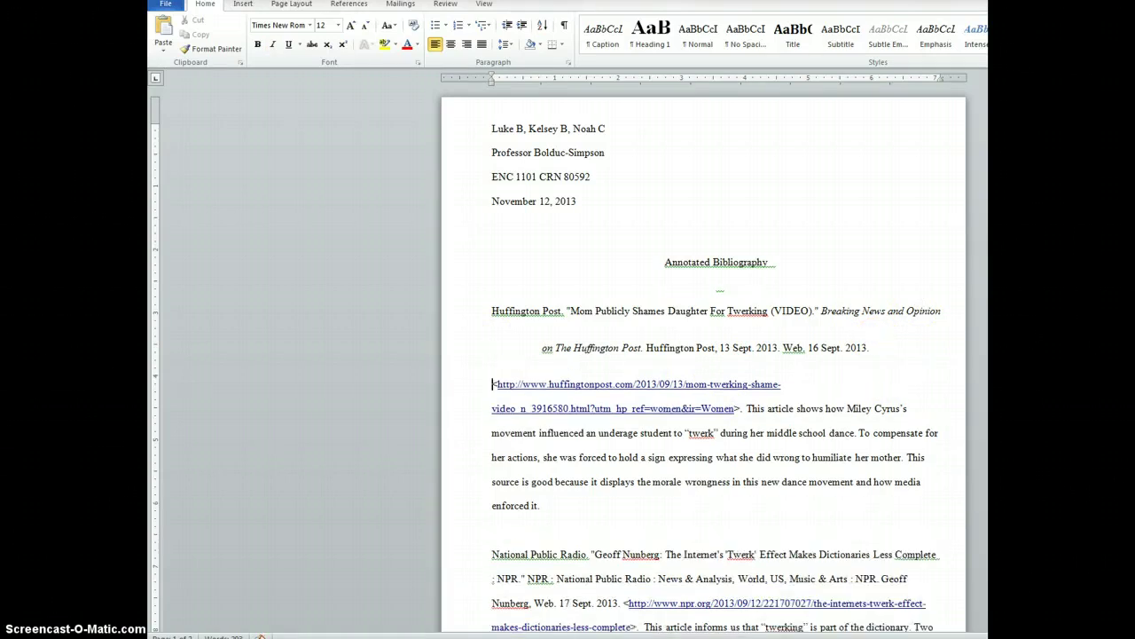
{"action": "key", "text": "Tab"}
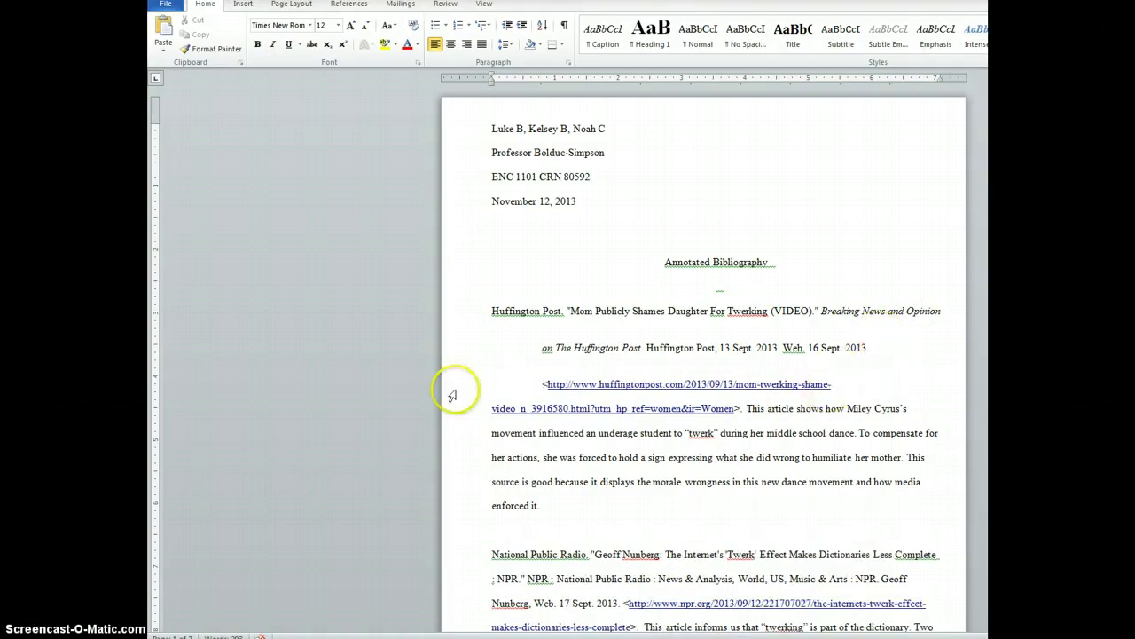
{"action": "left_click", "coordinate": [495, 408]}
{"action": "key", "text": "Tab"}
{"action": "left_click", "coordinate": [591, 384]}
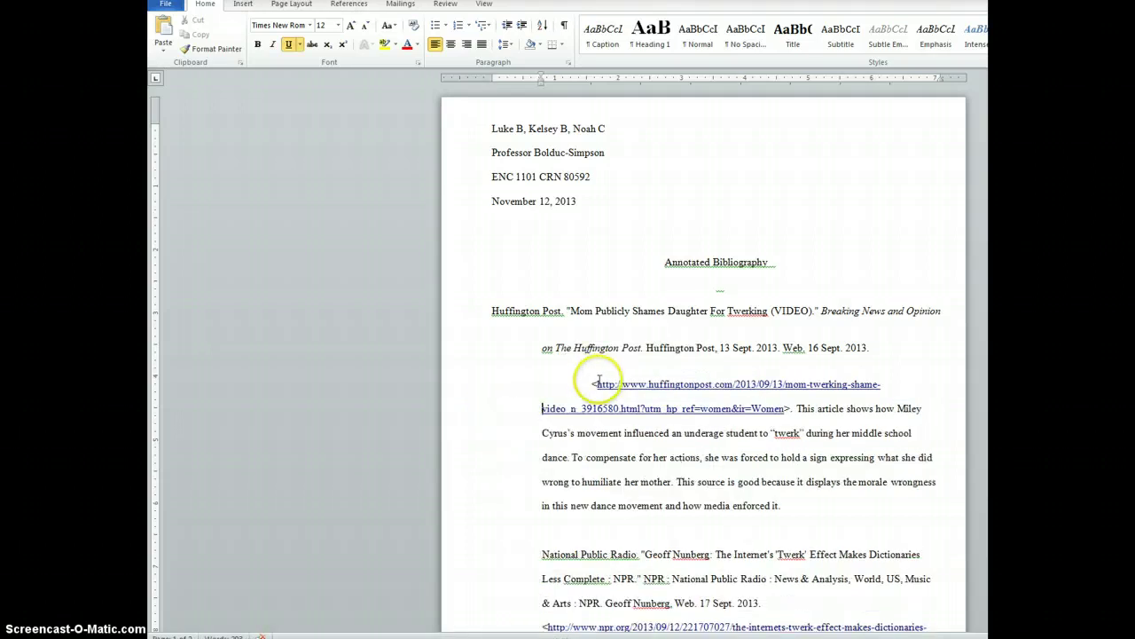
{"action": "key", "text": "BackSpace"}
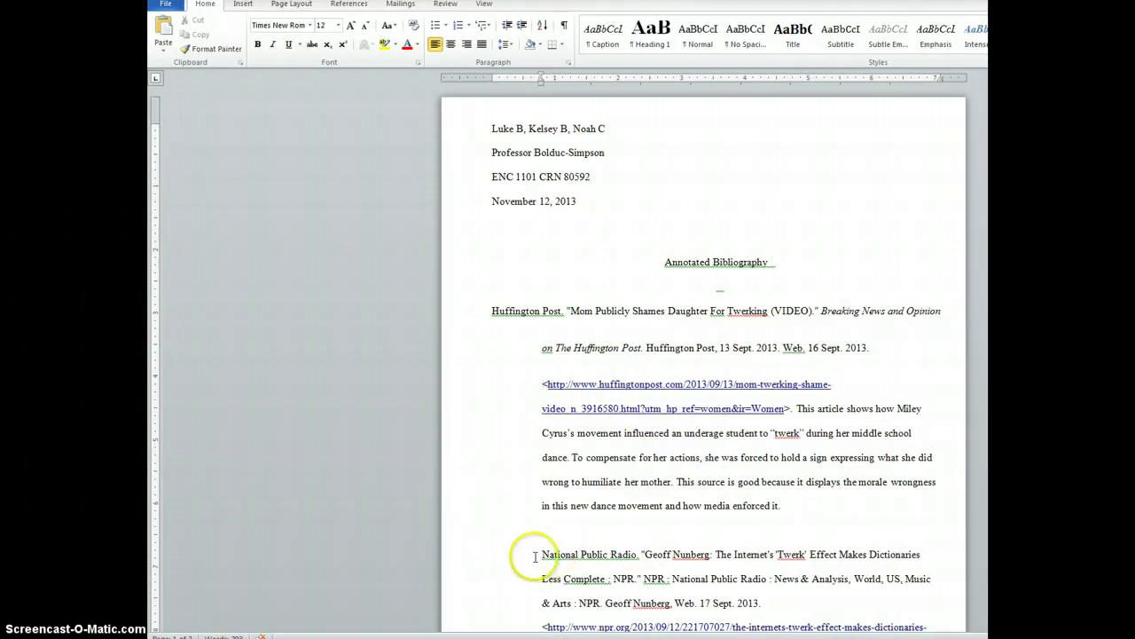
{"action": "left_click", "coordinate": [543, 554]}
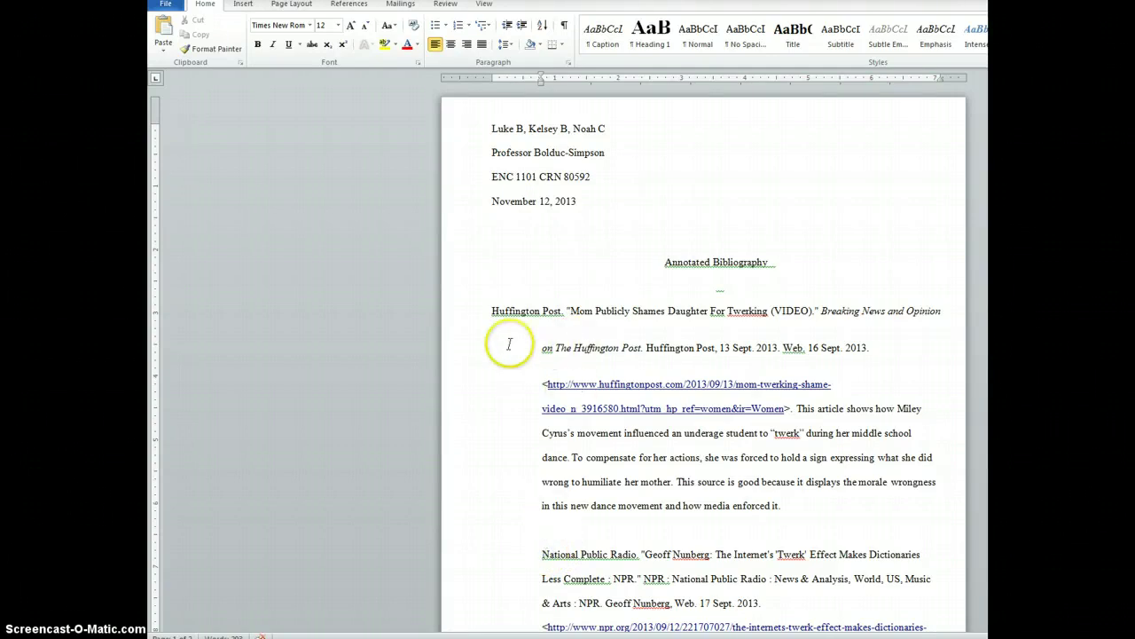
- Turn on 'Don't add space between paragraphs of the same style' for the Huffington Post entry
{"action": "left_click_drag", "start_coordinate": [491, 310], "coordinate": [793, 509]}
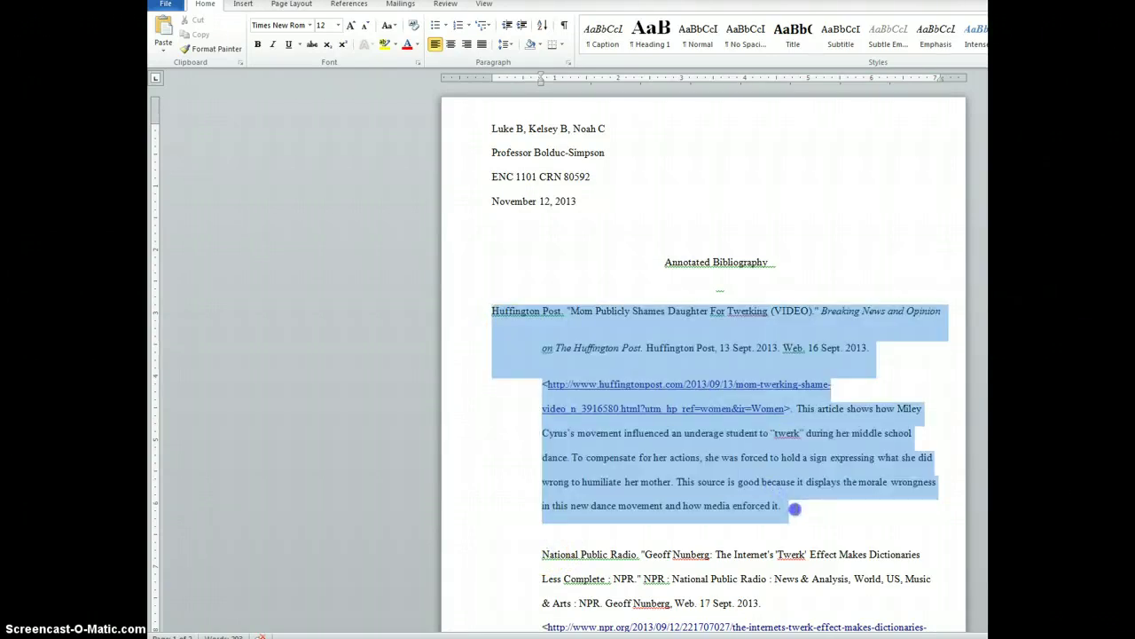
{"action": "left_click", "coordinate": [570, 64]}
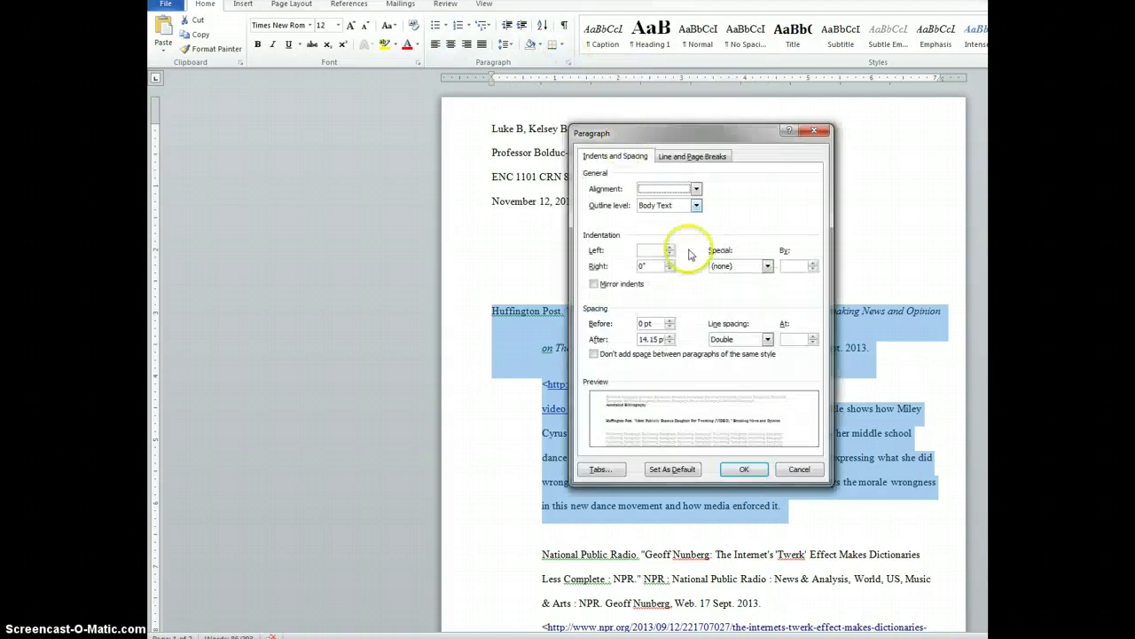
{"action": "left_click", "coordinate": [595, 354]}
{"action": "left_click", "coordinate": [745, 470]}
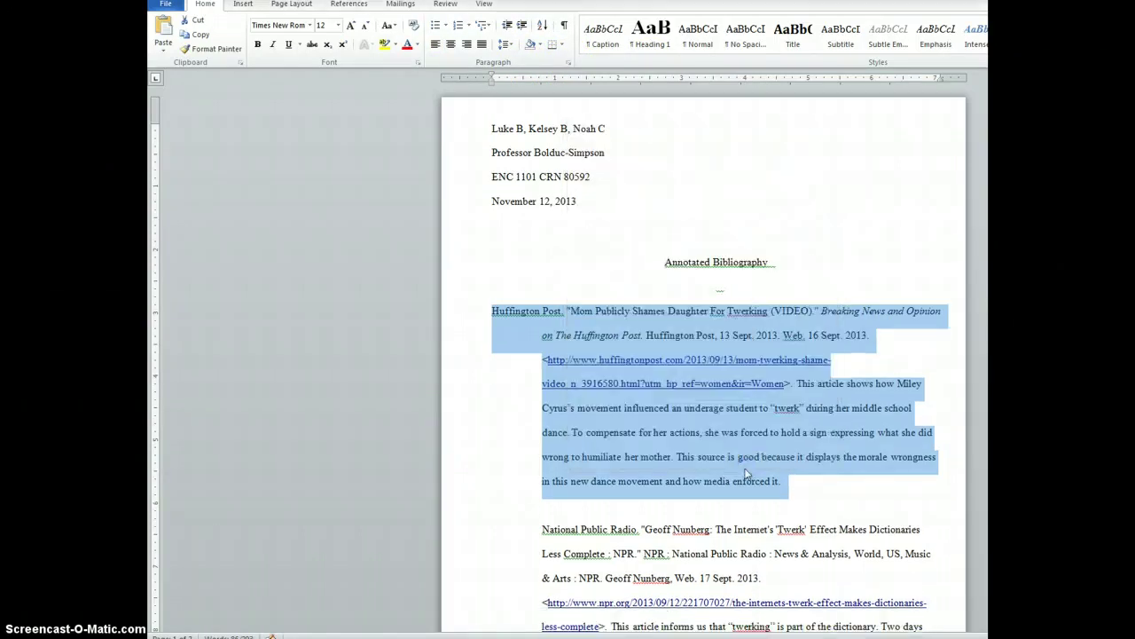
- Delete the blank line so the National Public Radio entry sits on its own line below it
{"action": "left_click", "coordinate": [541, 525]}
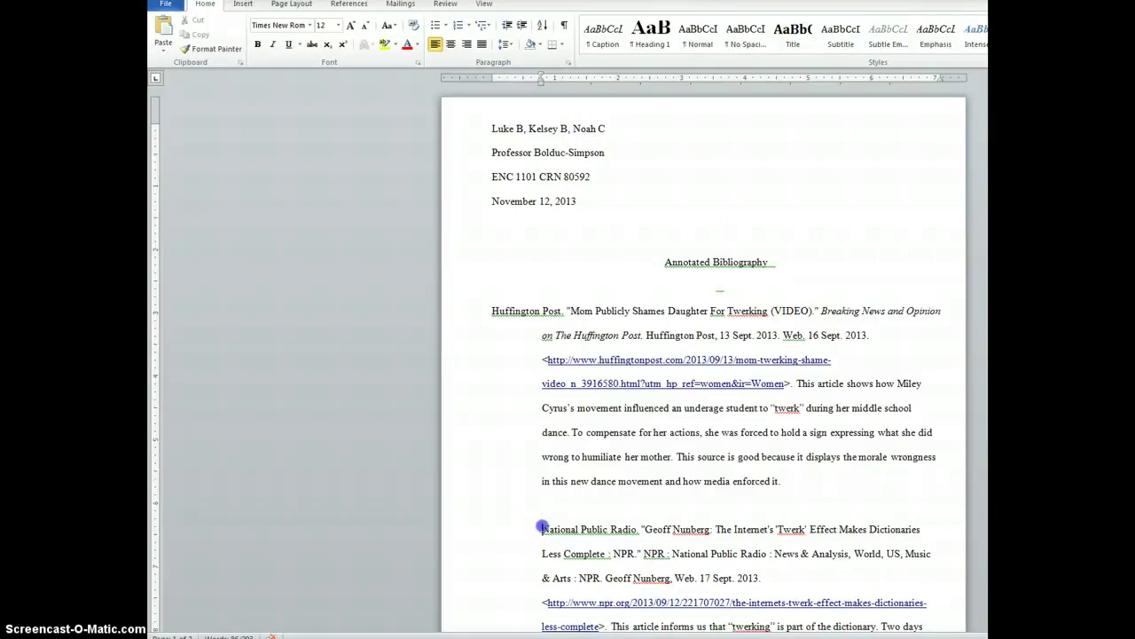
{"action": "key", "text": "BackSpace"}
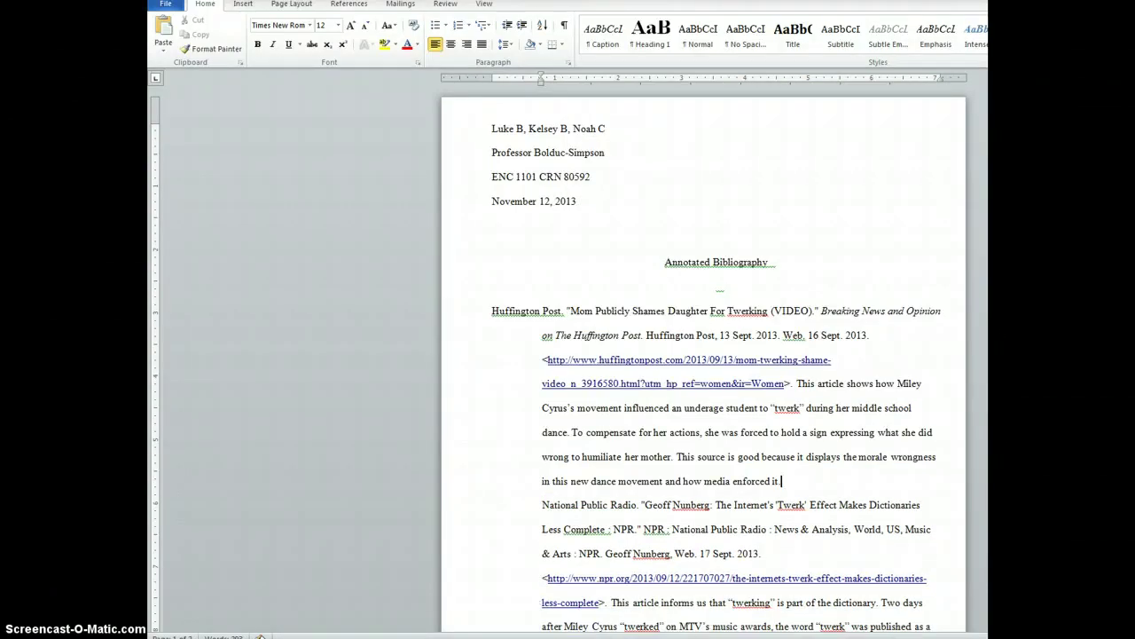
{"action": "left_click", "coordinate": [541, 502]}
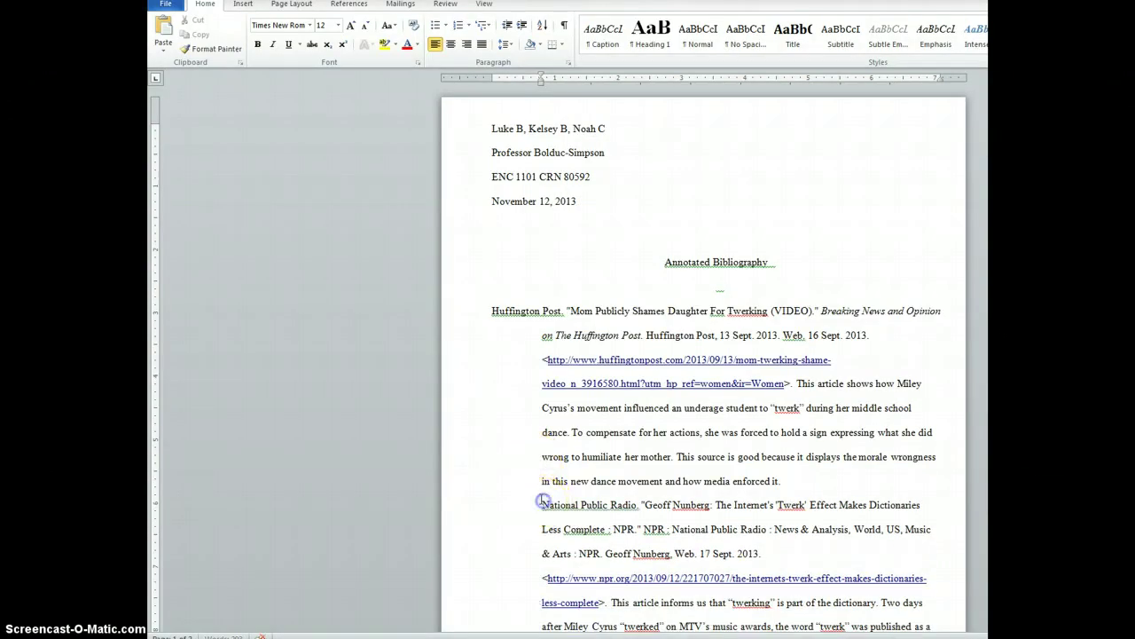
{"action": "key", "text": "BackSpace"}
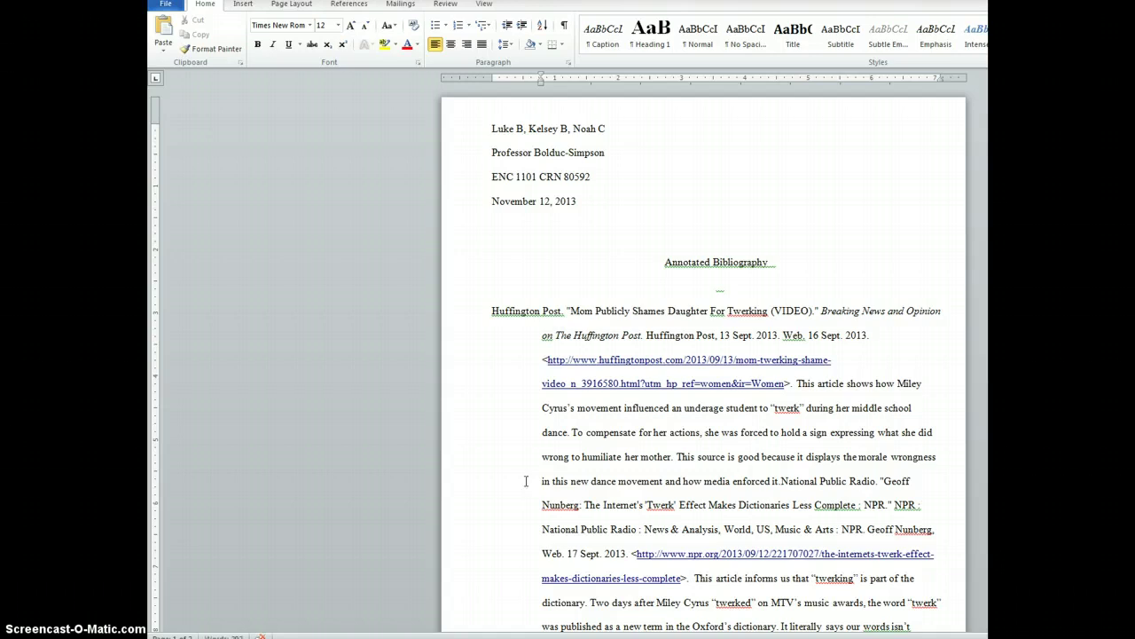
{"action": "key", "text": "shift+Return"}
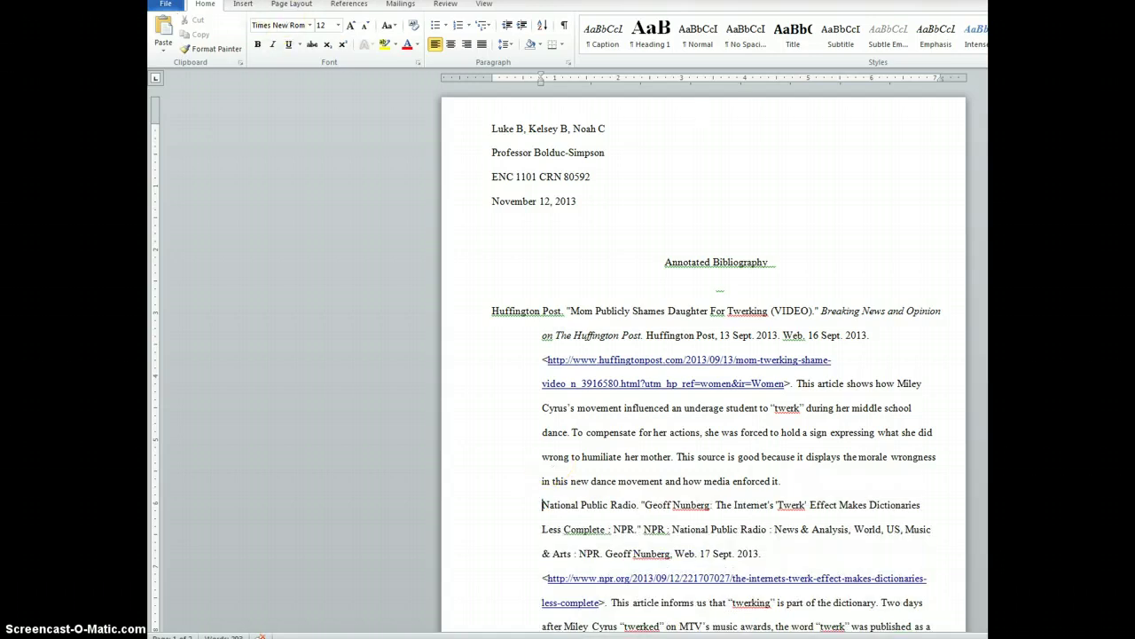
- Drag the NPR entry's first-line indent marker to the left margin and delete the stray mark under the title
{"action": "left_click", "coordinate": [483, 7]}
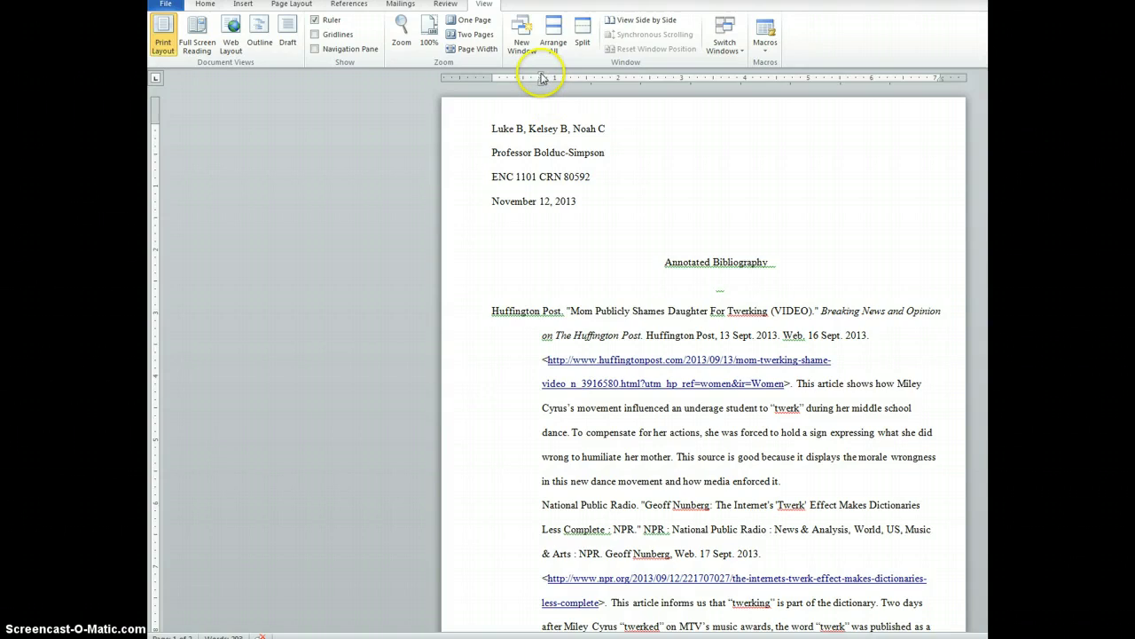
{"action": "left_click_drag", "start_coordinate": [541, 78], "coordinate": [495, 78]}
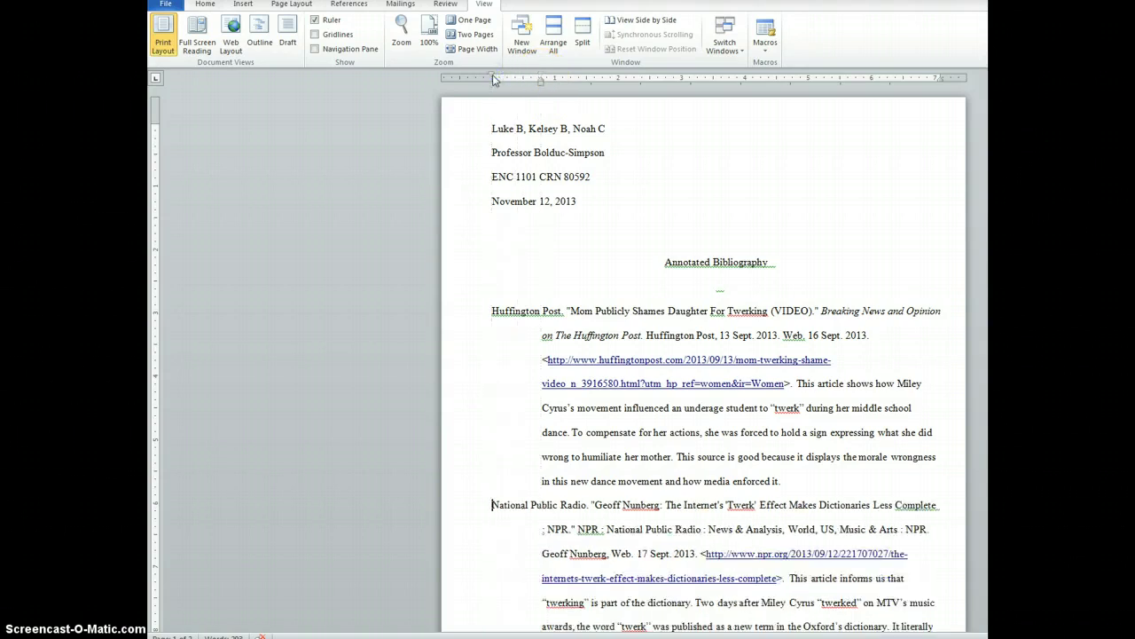
{"action": "left_click", "coordinate": [725, 290]}
{"action": "double_click", "coordinate": [722, 290]}
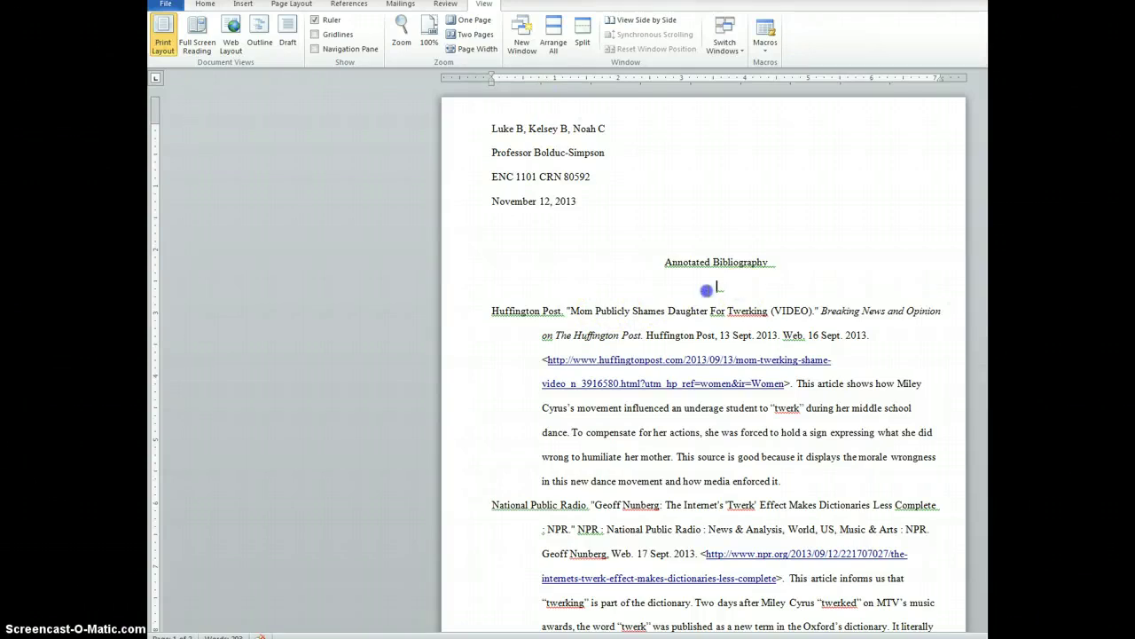
{"action": "key", "text": "BackSpace"}
{"action": "key", "text": "BackSpace"}
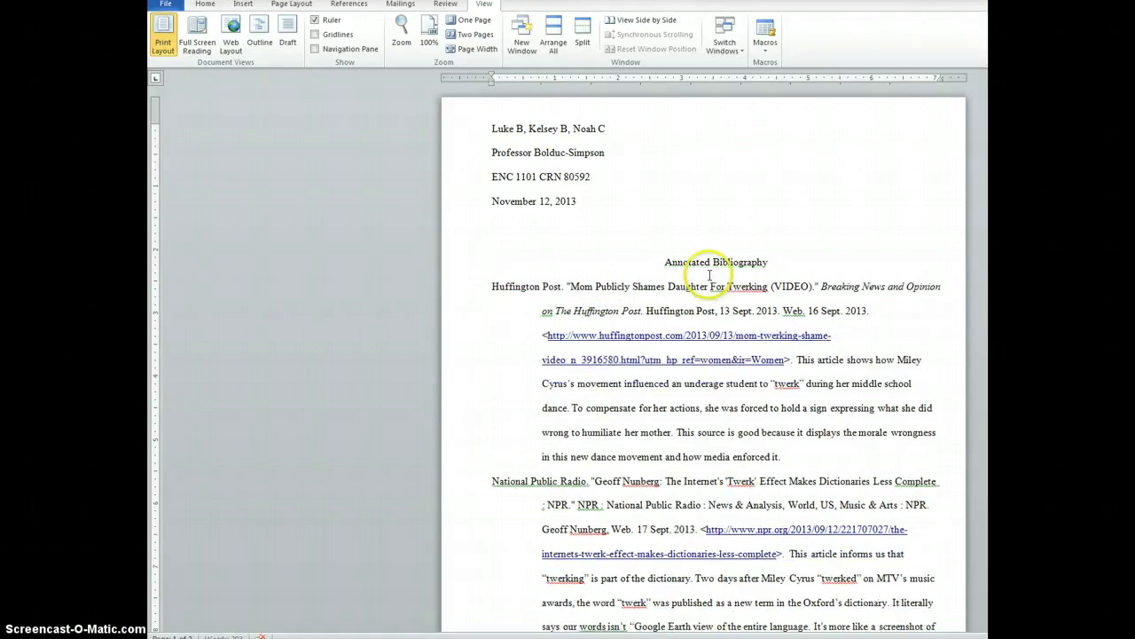
- Save to the Desktop as a Word 97-2003 file named with the group members' names plus 'Annotated Bibliography'
{"action": "left_click", "coordinate": [172, 8]}
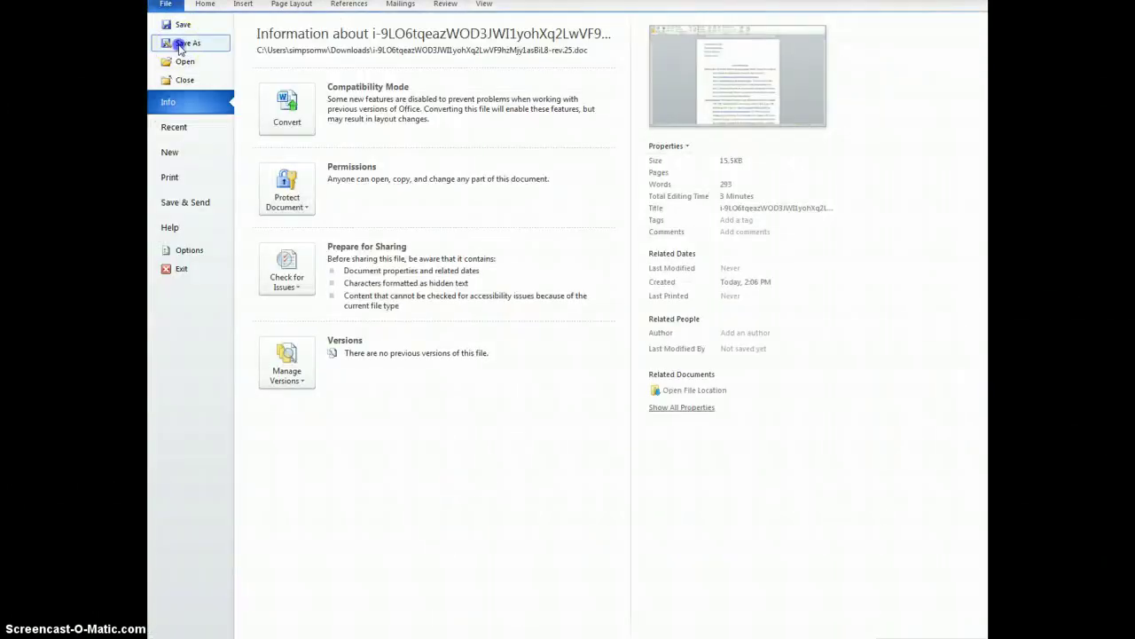
{"action": "left_click", "coordinate": [186, 43]}
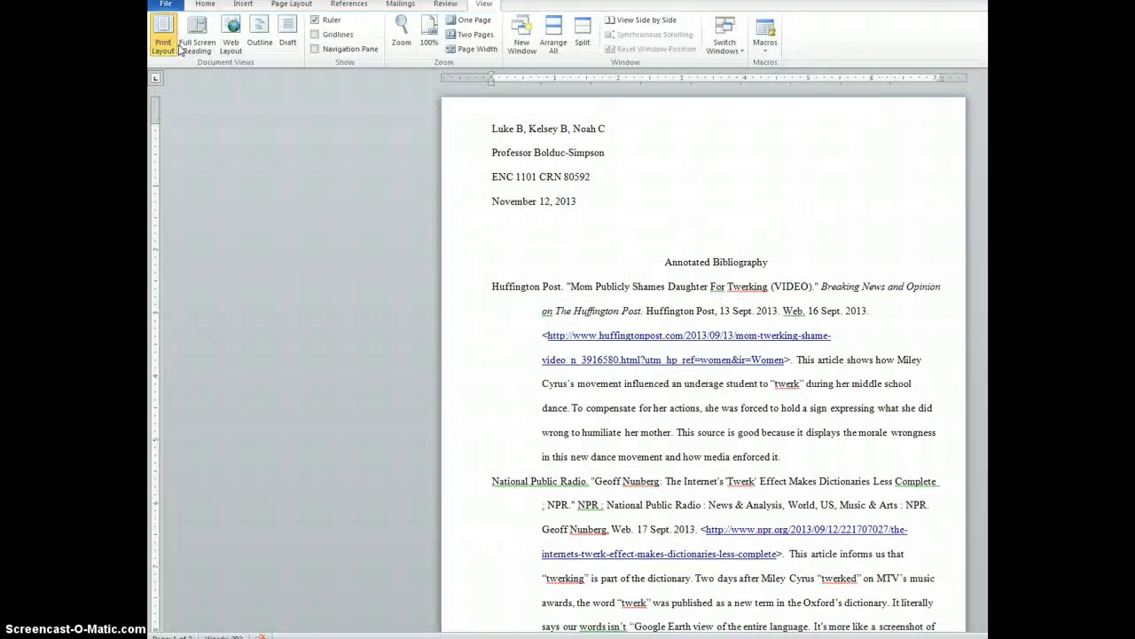
{"action": "left_click", "coordinate": [628, 390]}
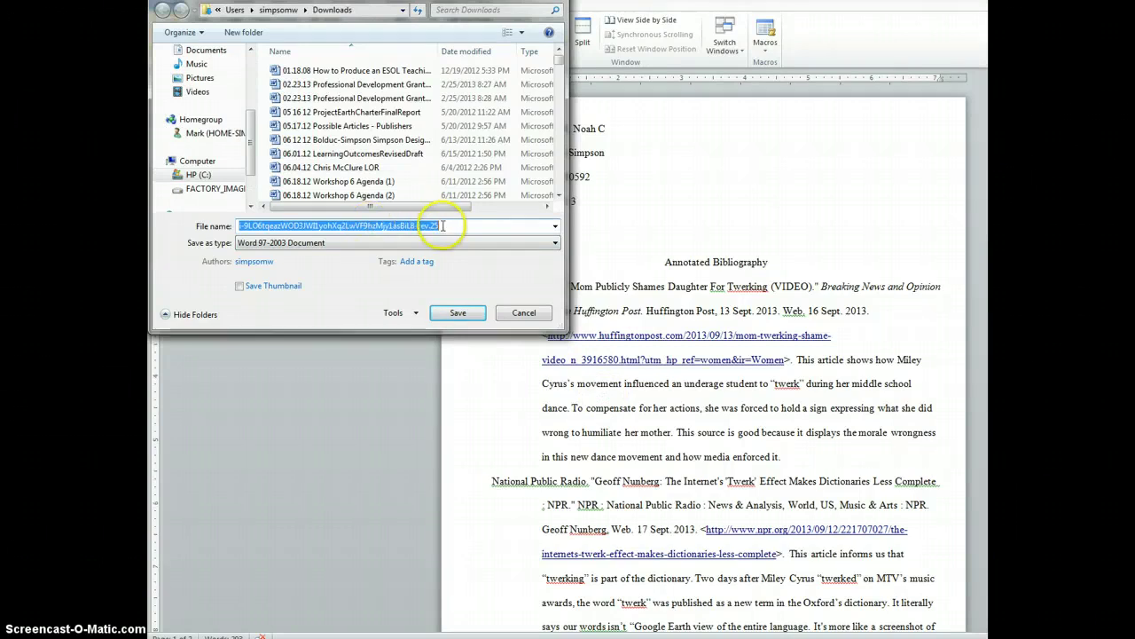
{"action": "left_click_drag", "start_coordinate": [441, 226], "coordinate": [278, 204]}
{"action": "left_click", "coordinate": [257, 257]}
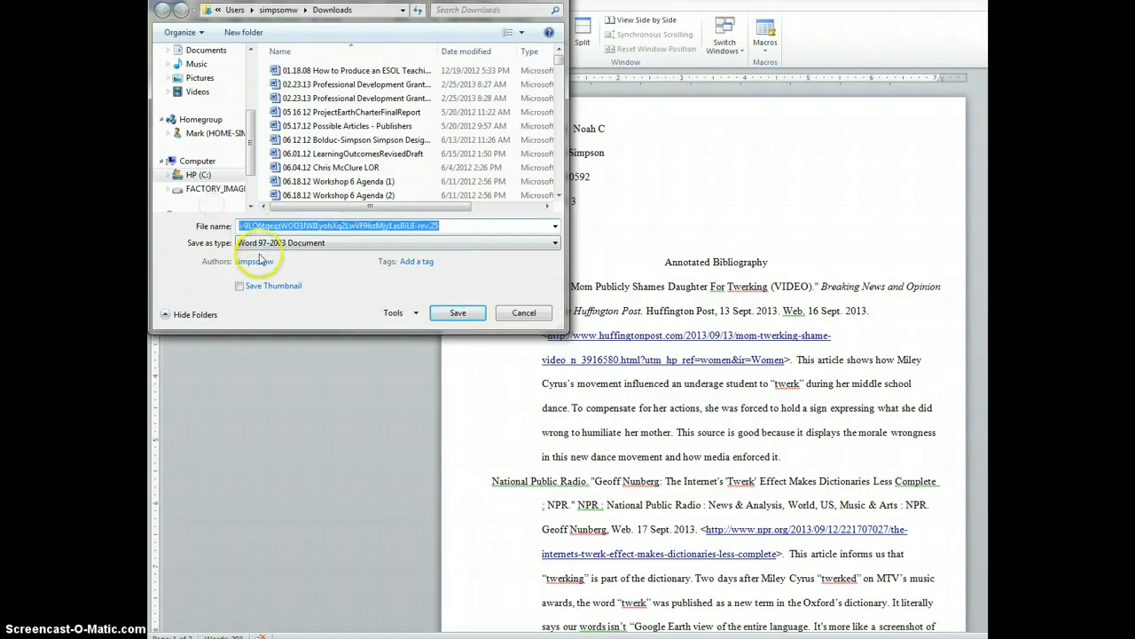
{"action": "key", "text": "BackSpace"}
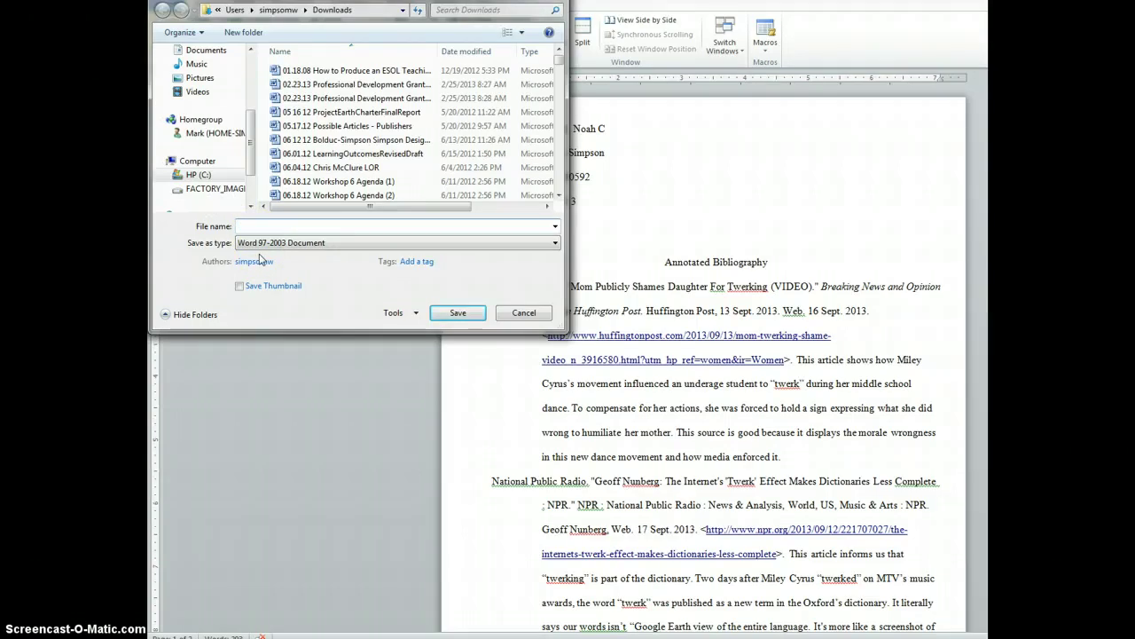
{"action": "type", "text": "LukeB, Ke"}
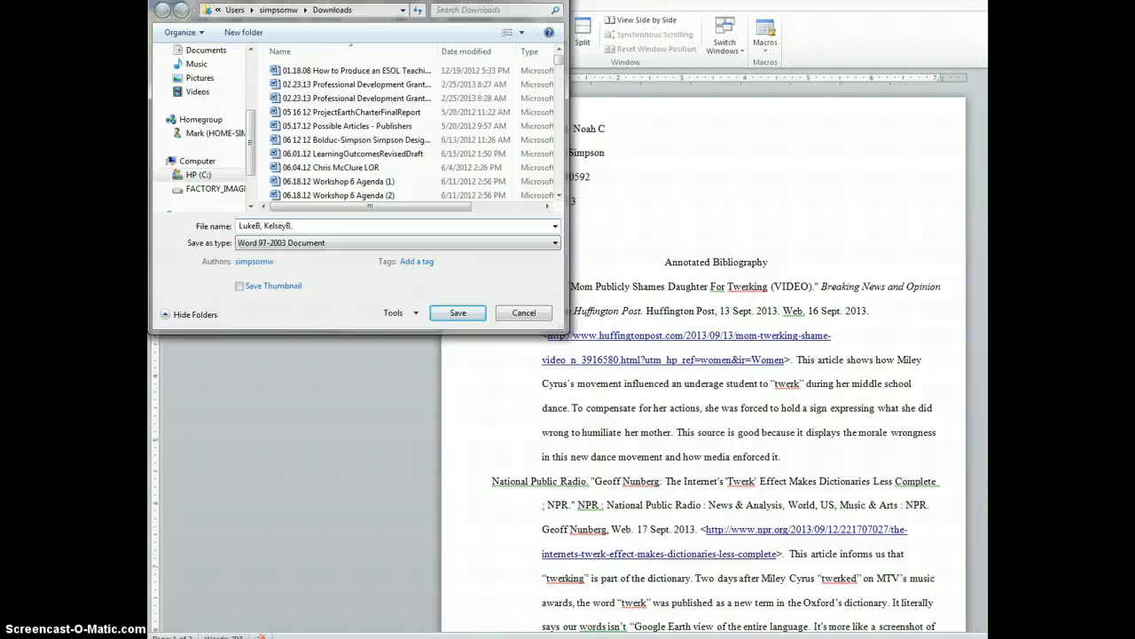
{"action": "type", "text": "lseyB,NoahCAnnotated"}
{"action": "type", "text": "Bibliography"}
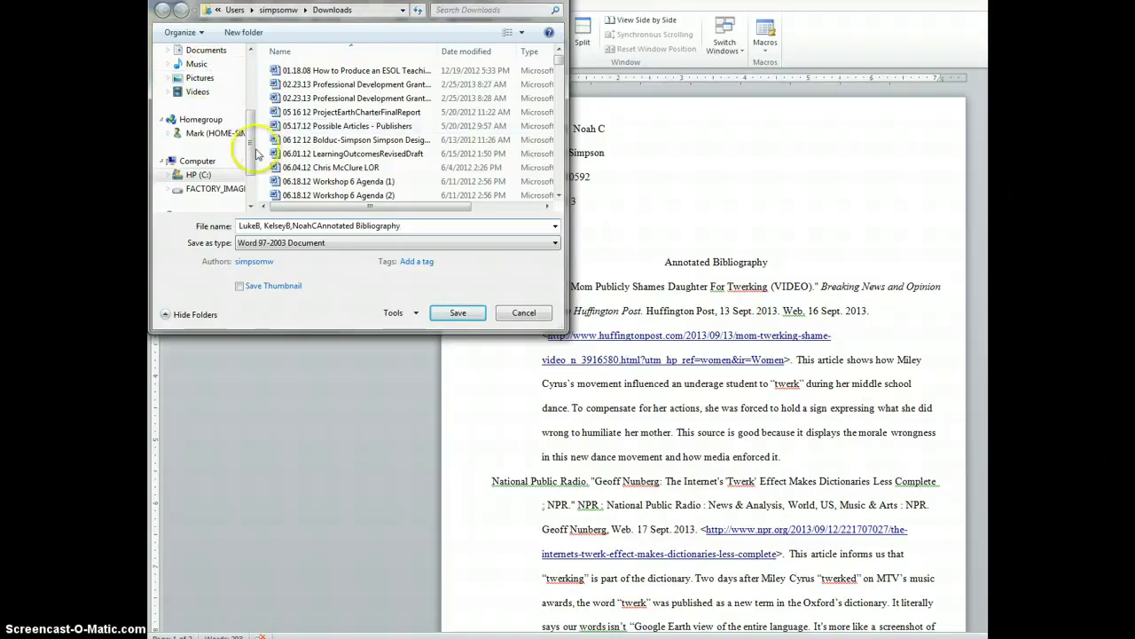
{"action": "scroll", "coordinate": [249, 142], "scroll_direction": "up", "scroll_amount": 3}
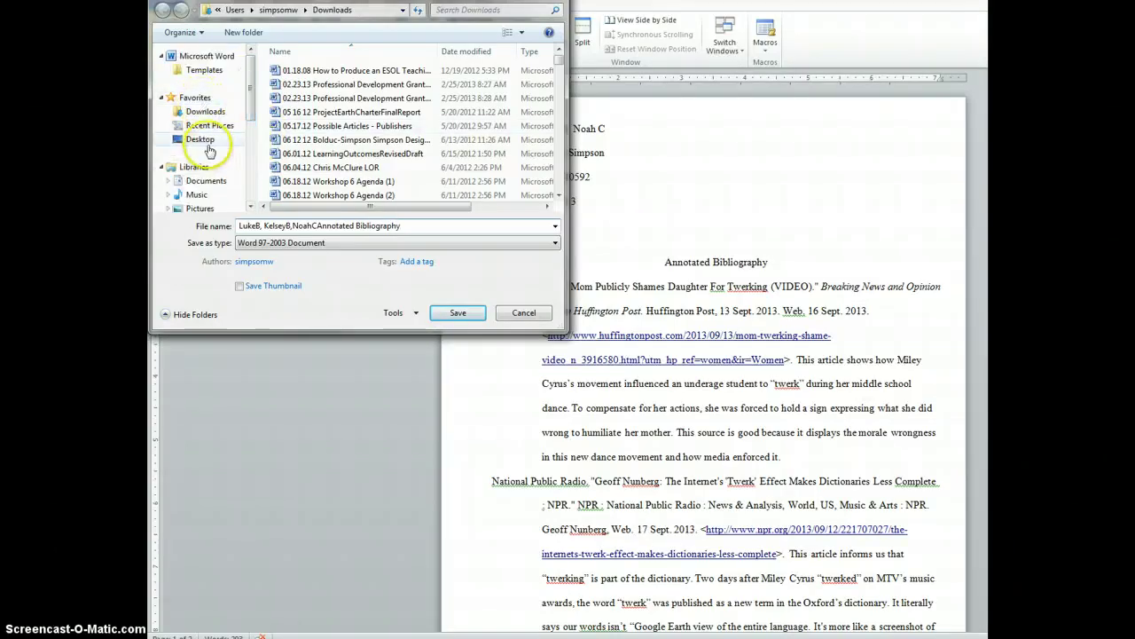
{"action": "left_click", "coordinate": [201, 139]}
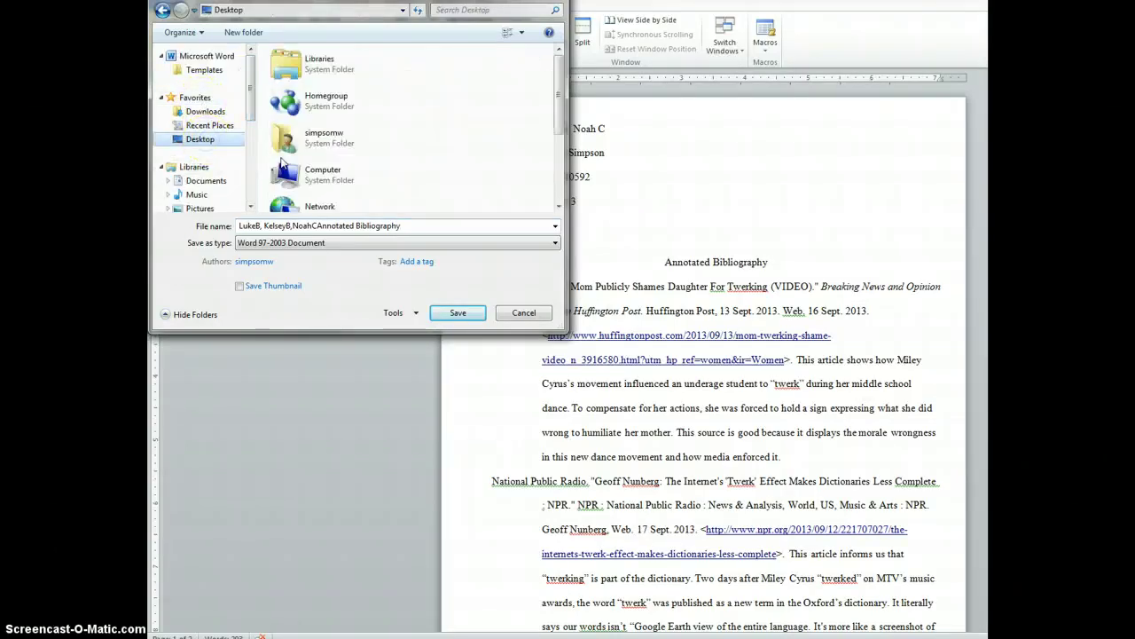
{"action": "left_click", "coordinate": [455, 315]}
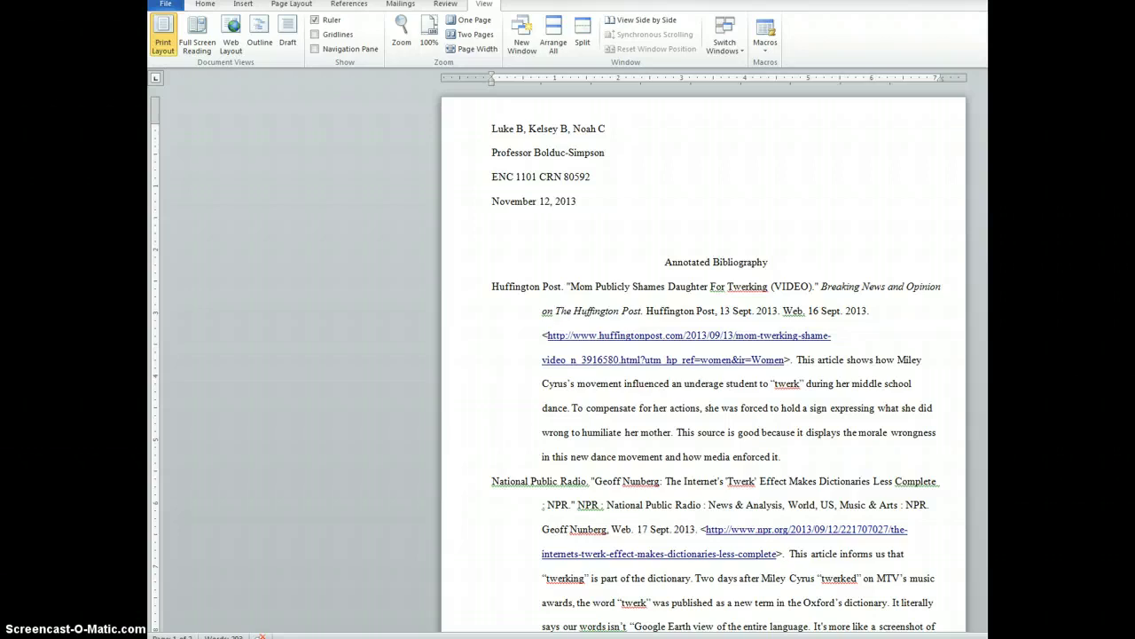
- Insert a single empty line above the heading
{"action": "left_click", "coordinate": [493, 128]}
{"action": "key", "text": "Return"}
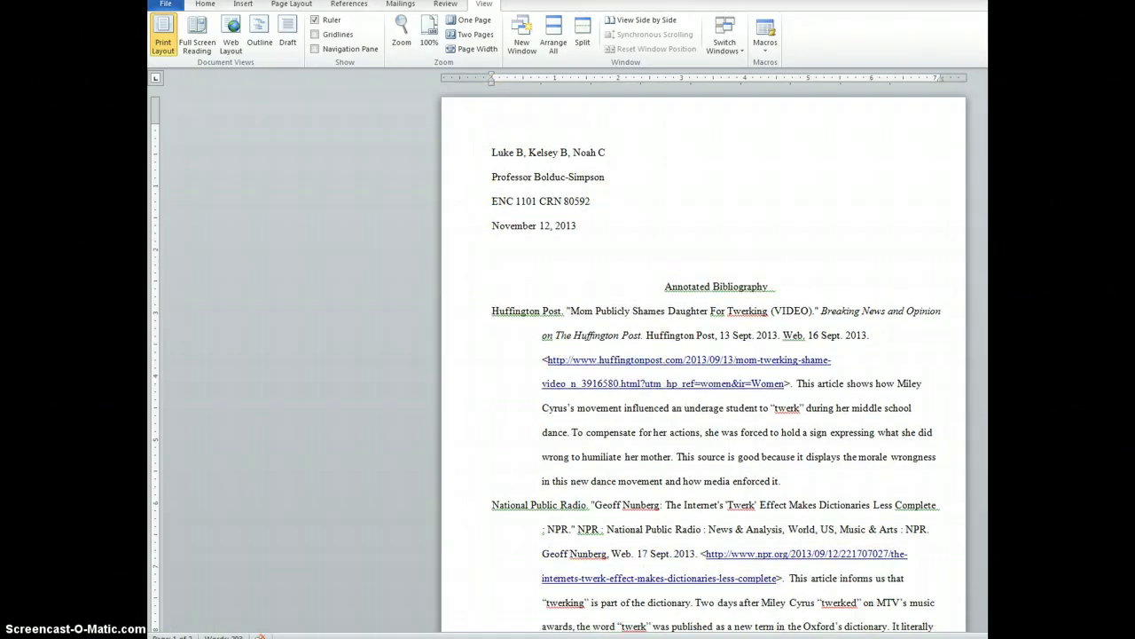
{"action": "key", "text": "Return"}
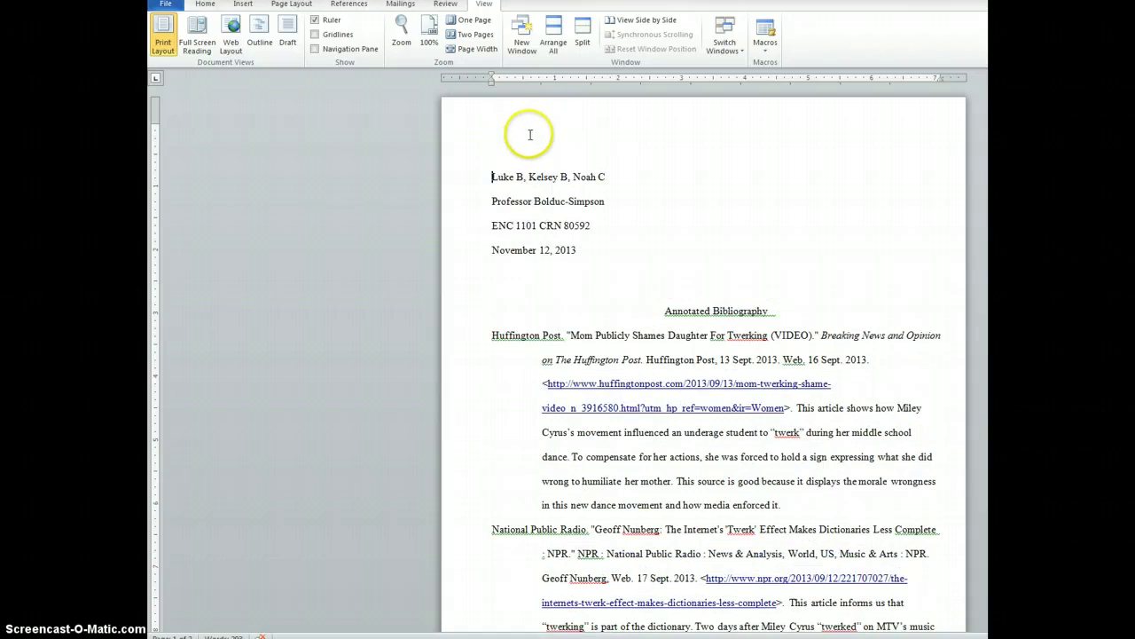
{"action": "key", "text": "BackSpace"}
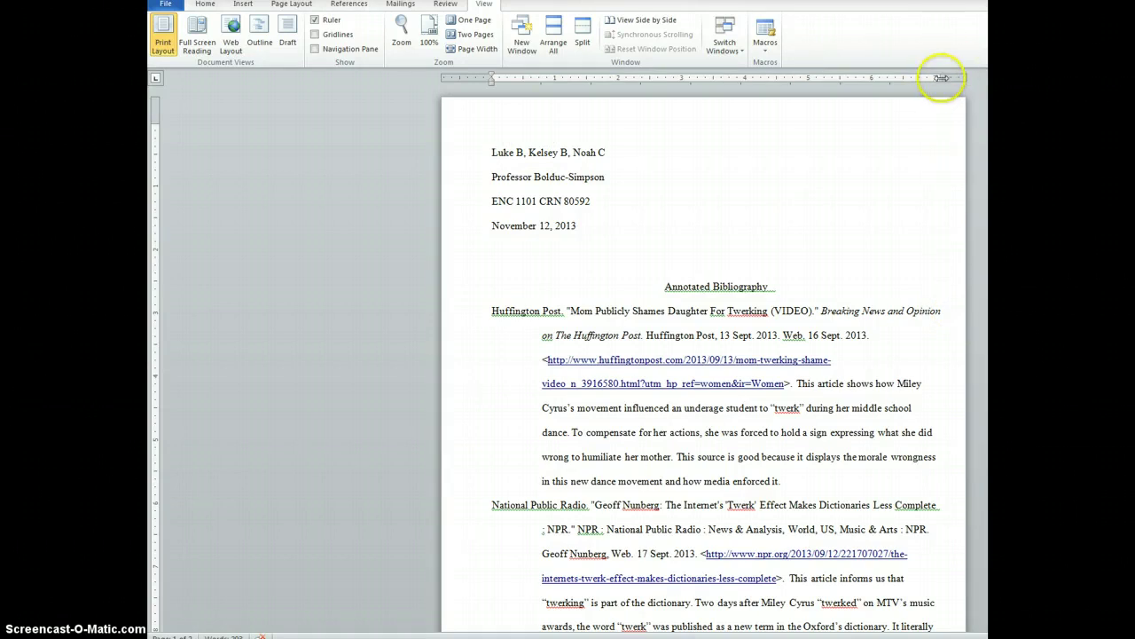
- Drag the right indent marker inward so the text wraps at a narrower right edge
{"action": "left_click_drag", "start_coordinate": [939, 78], "coordinate": [907, 78]}
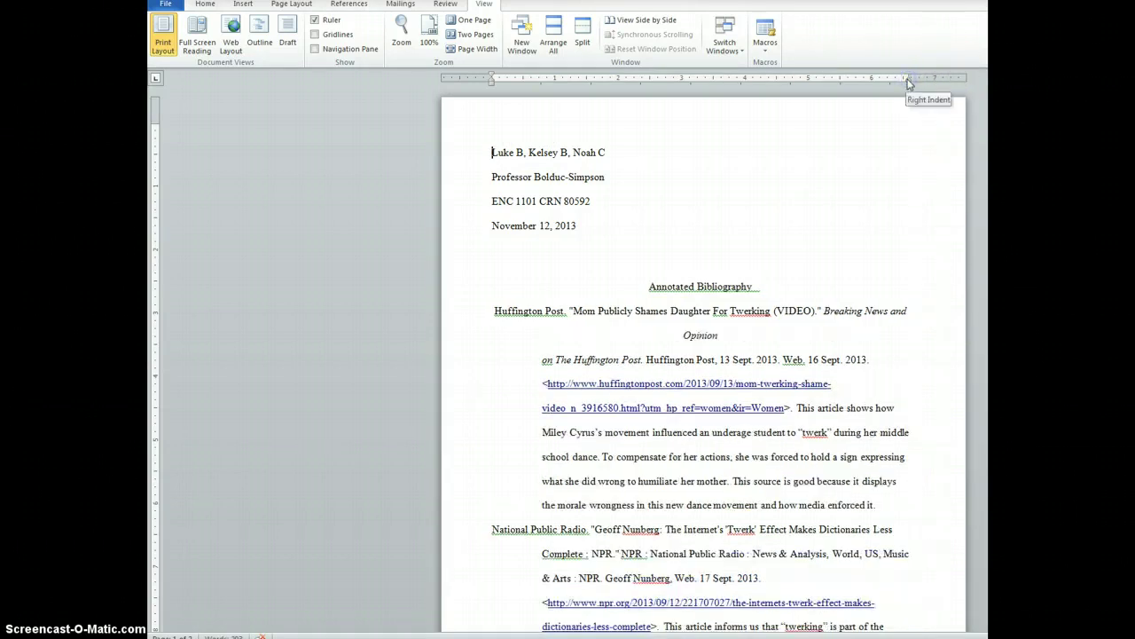
{"action": "left_click", "coordinate": [683, 334]}
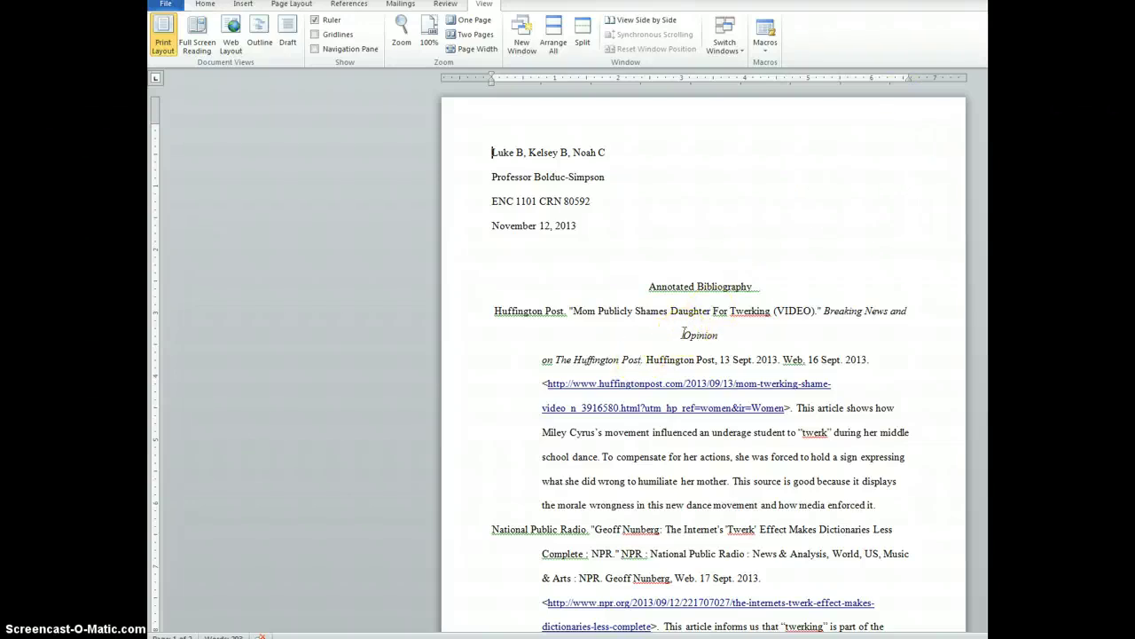
{"action": "left_click", "coordinate": [822, 233]}
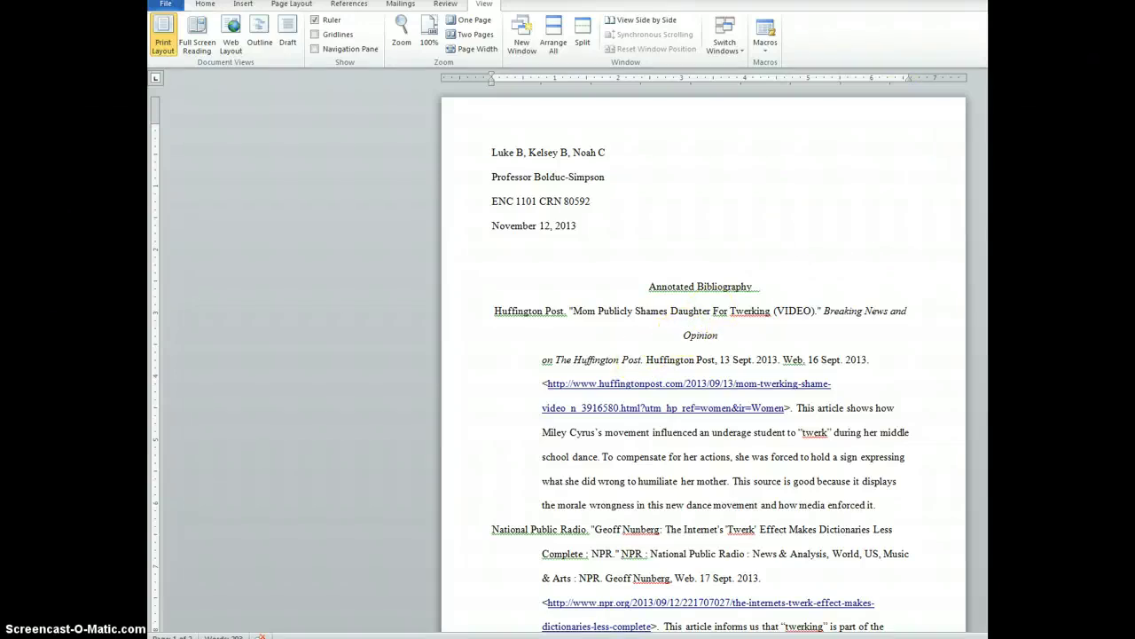